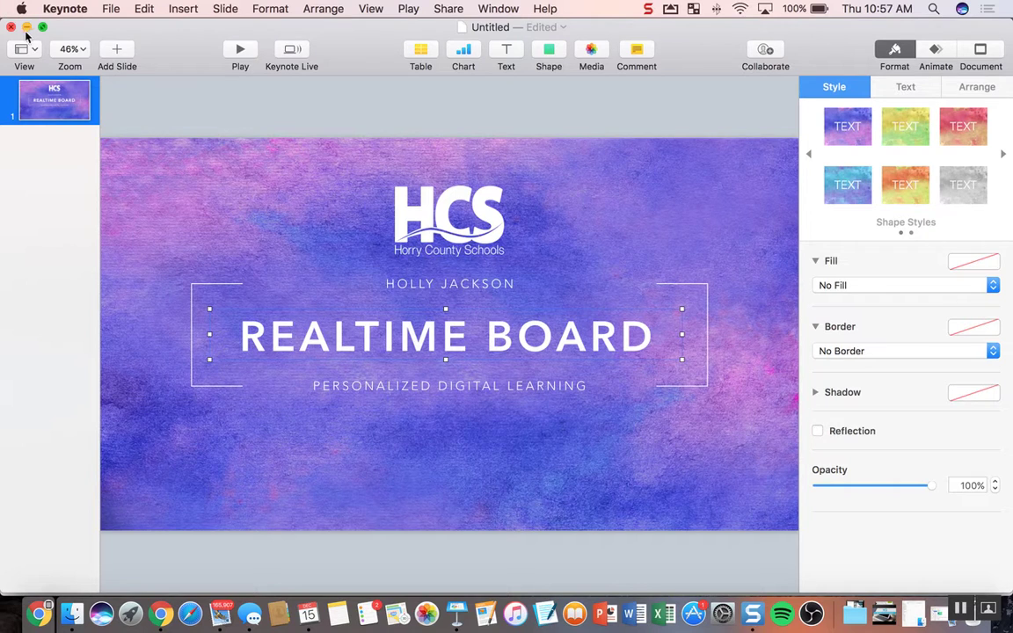
Switch from Keynote to the RealtimeBoard dashboard in Chrome and view the signed-in account's profile card
left_click(27, 28)
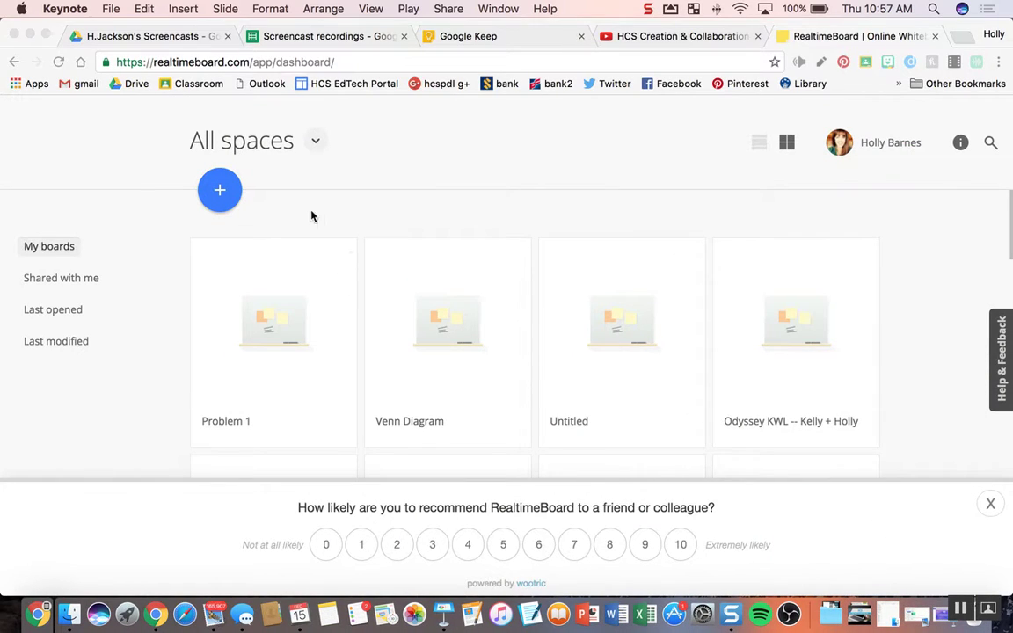
left_click(883, 153)
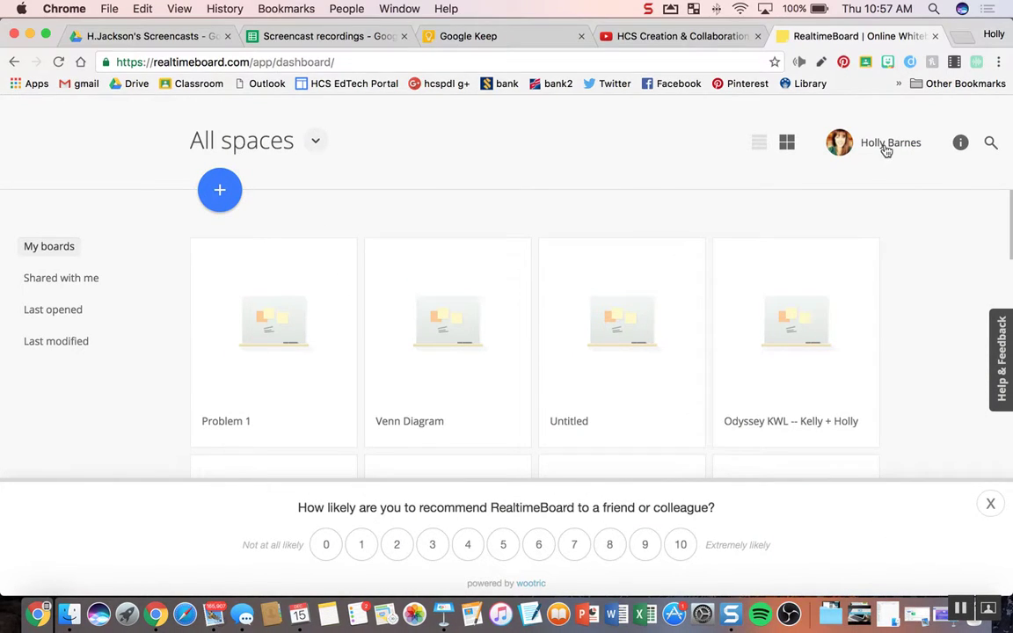
left_click(885, 145)
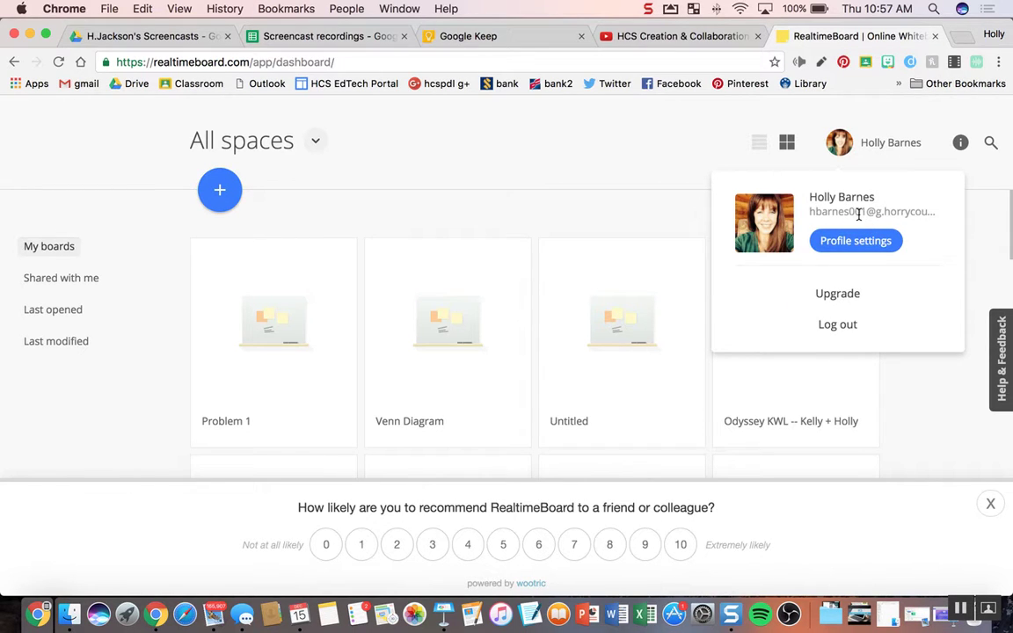
left_click(608, 179)
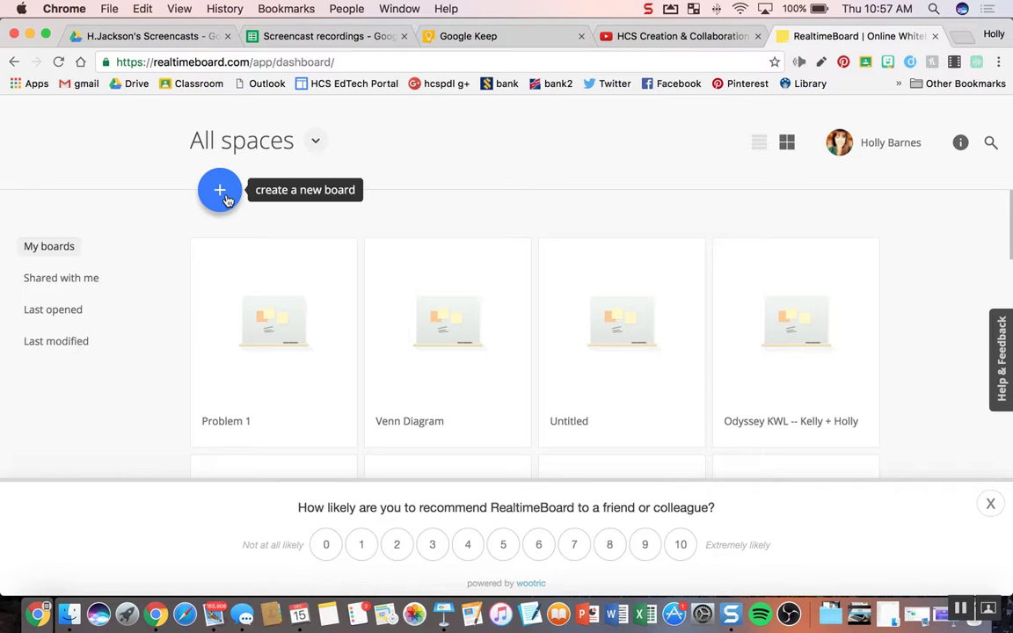
Create a new personal board and dismiss the recommendation survey
left_click(222, 194)
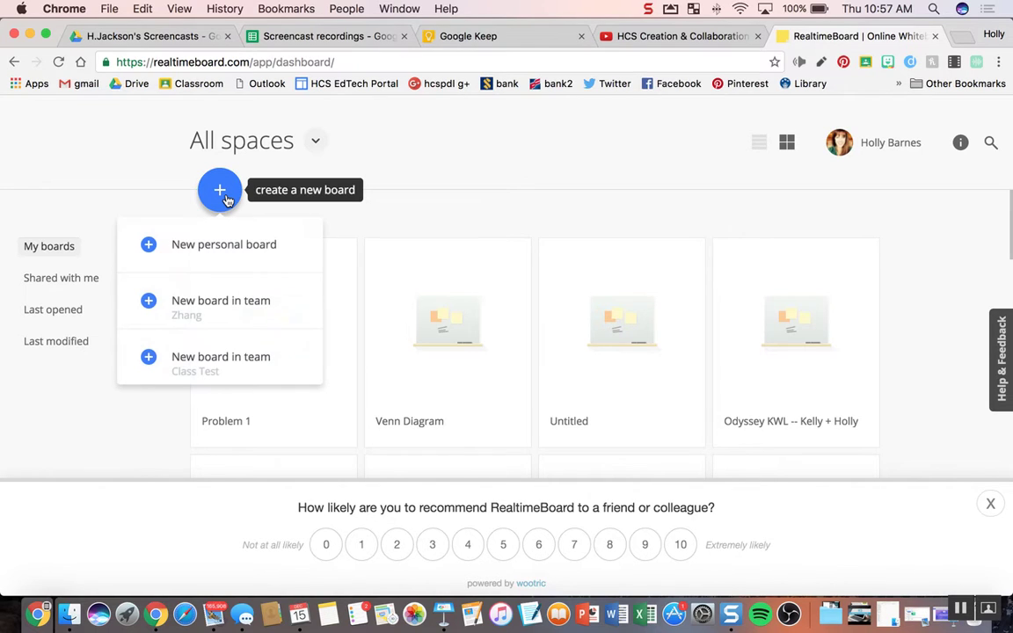
left_click(208, 254)
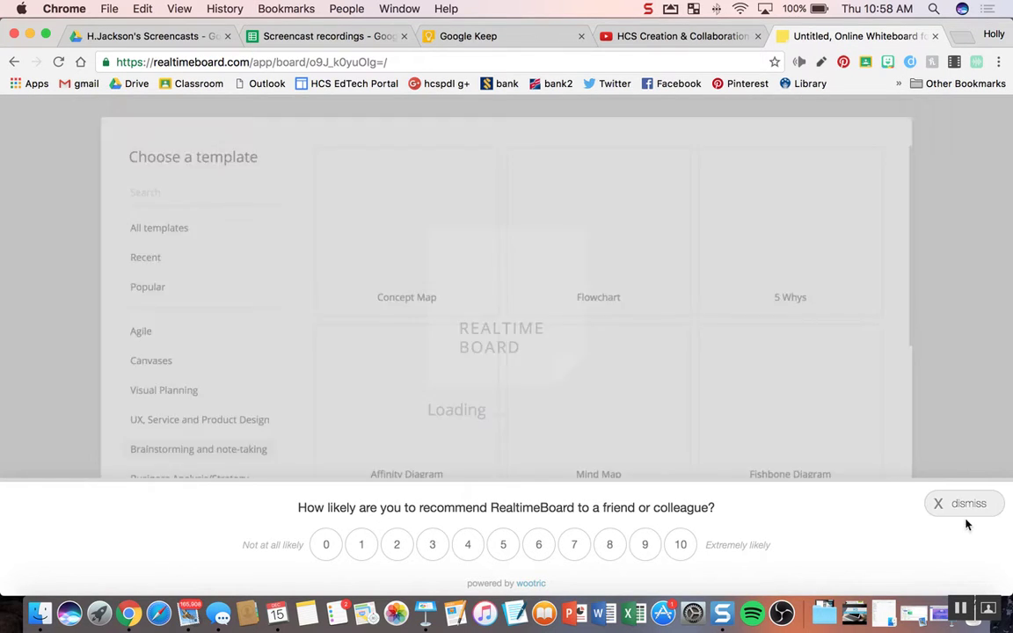
left_click(966, 503)
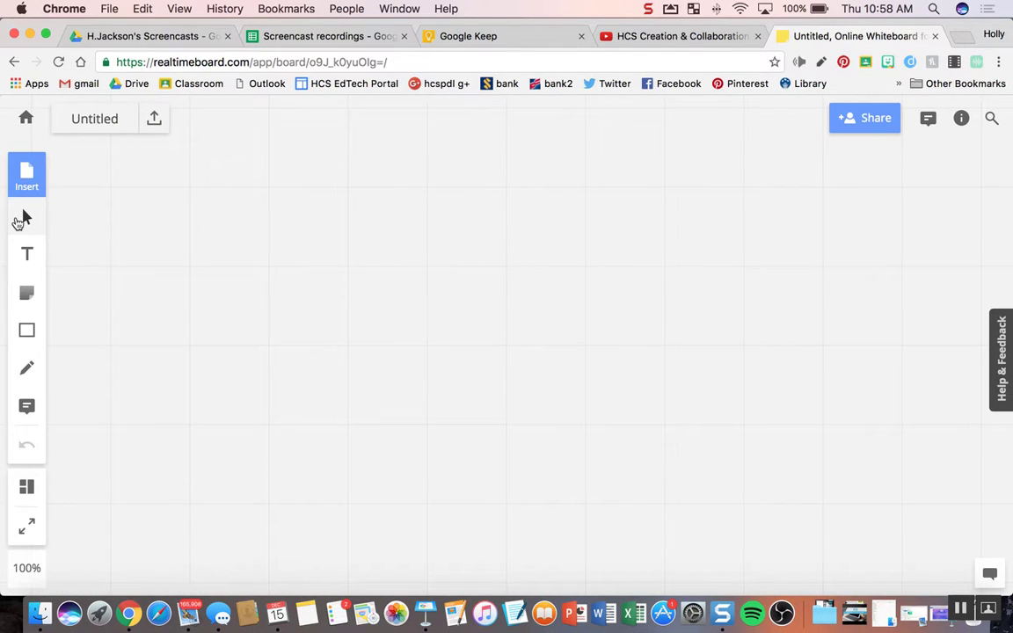
Return to the dashboard and create another personal board from the Venn Diagram template
left_click(21, 218)
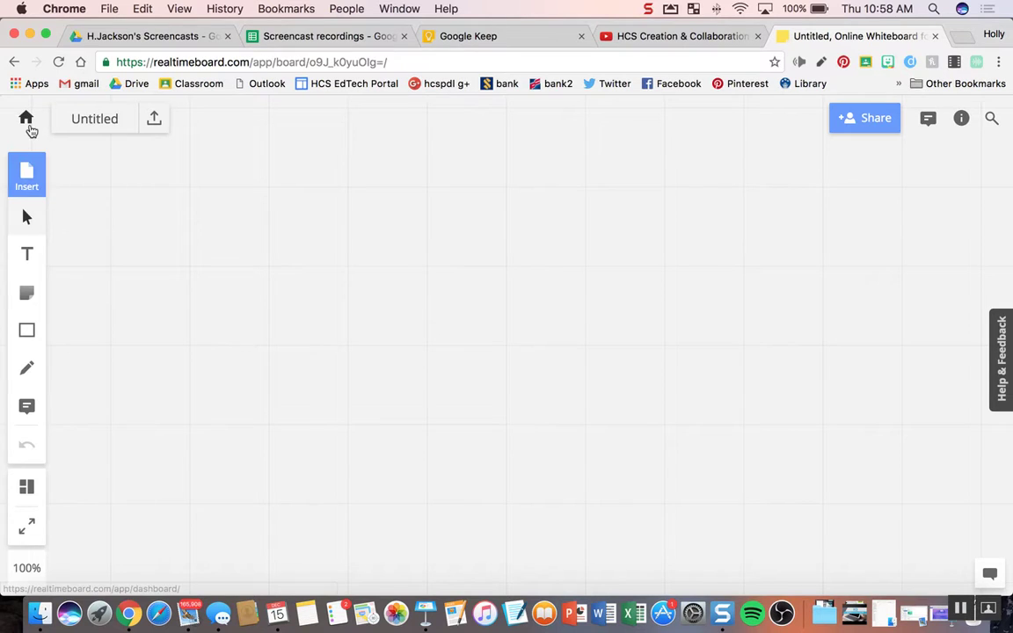
left_click(29, 129)
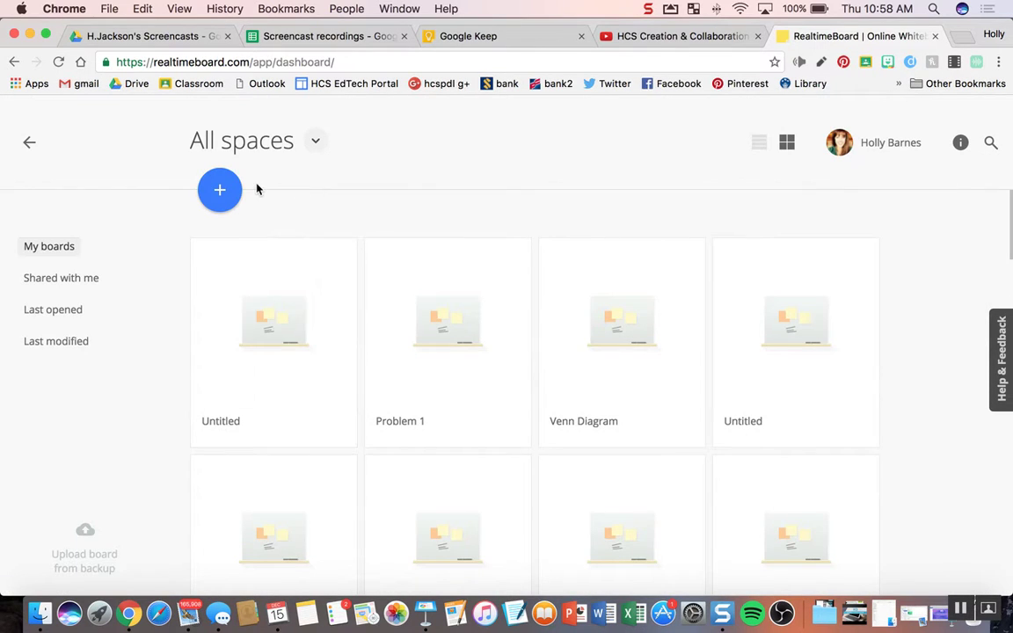
left_click(219, 189)
left_click(278, 250)
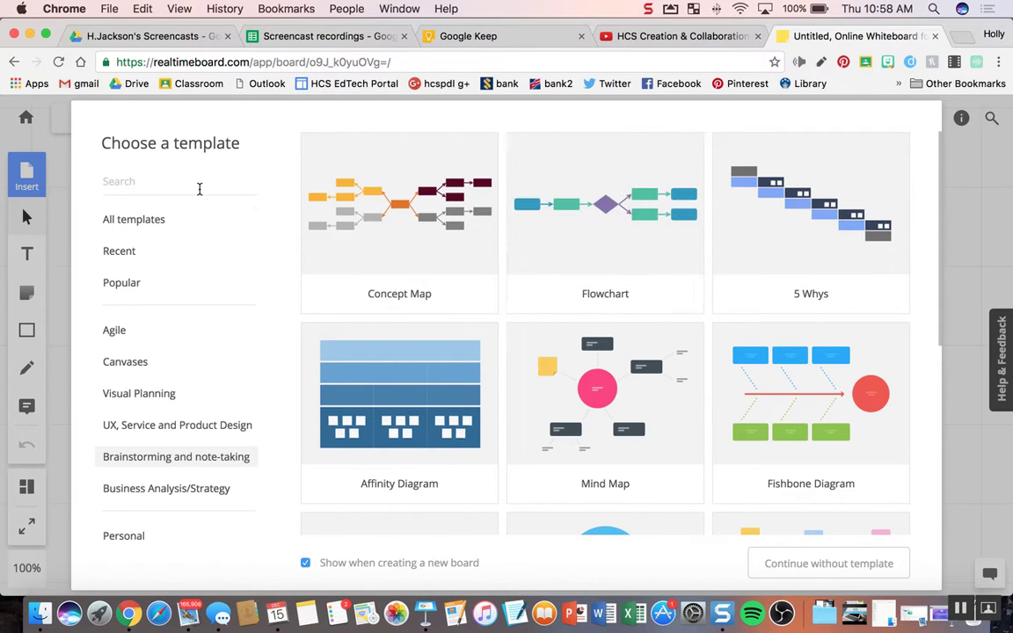
left_click(184, 182)
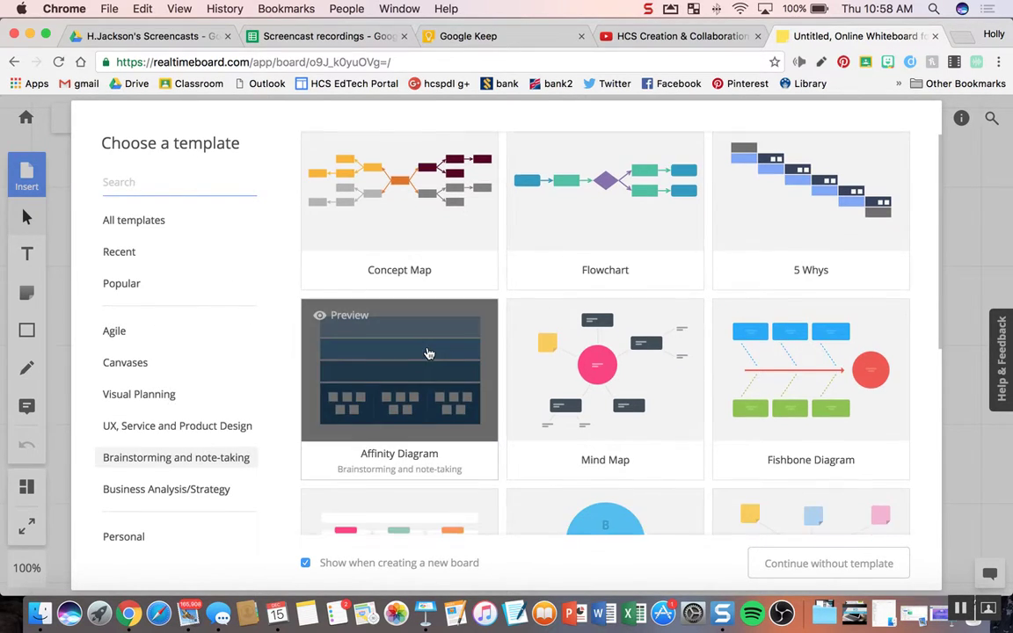
scroll(429, 352, "down", 5)
scroll(429, 352, "down", 1)
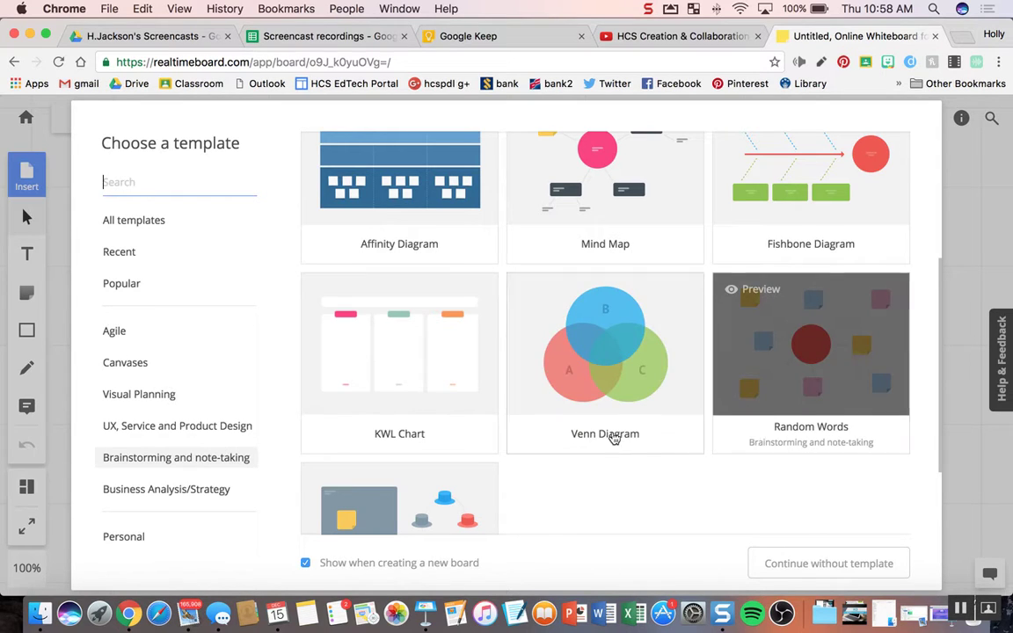
left_click(606, 432)
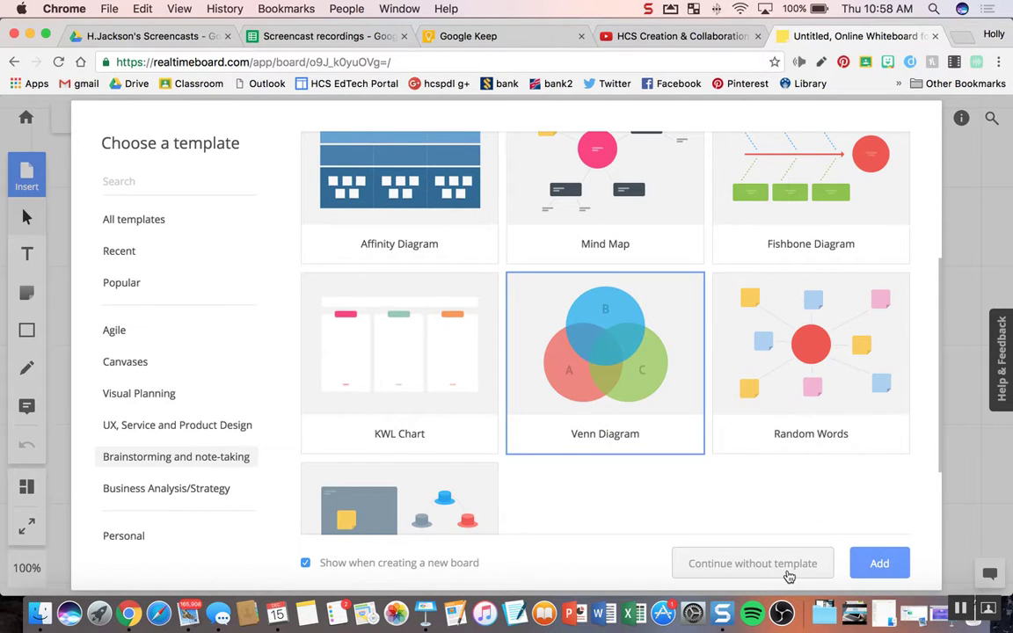
left_click(878, 566)
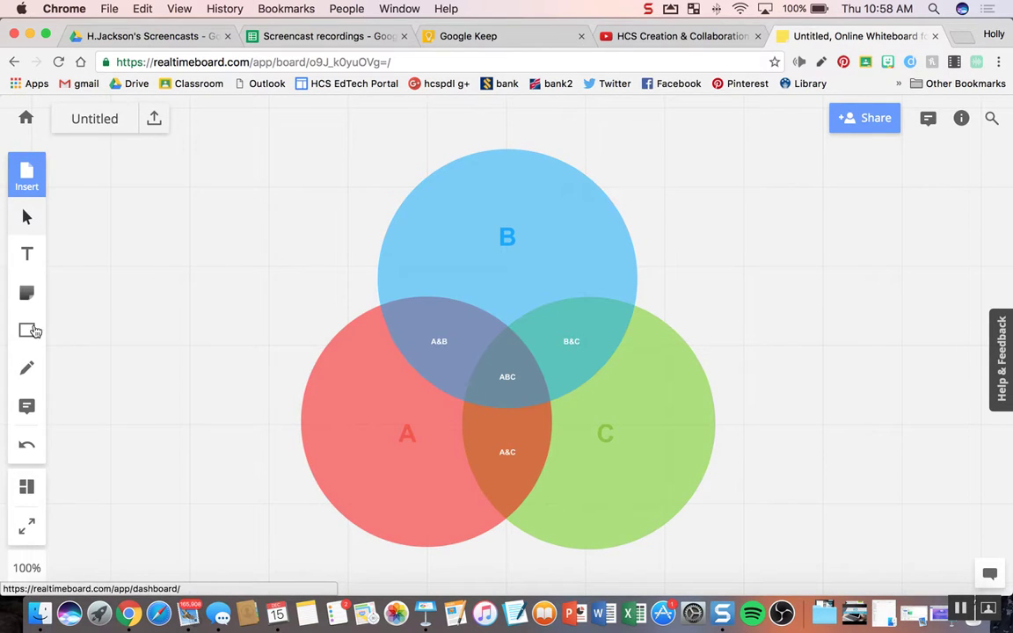
Rename the untitled board as "Venn Diagram -- Practice"
left_click(108, 119)
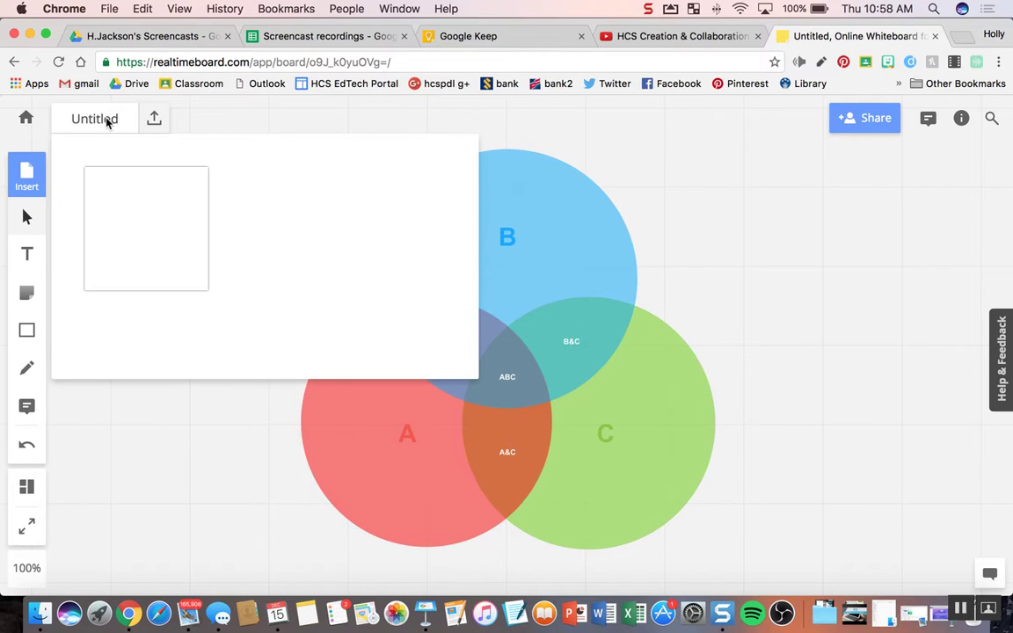
left_click_drag(308, 177, 220, 161)
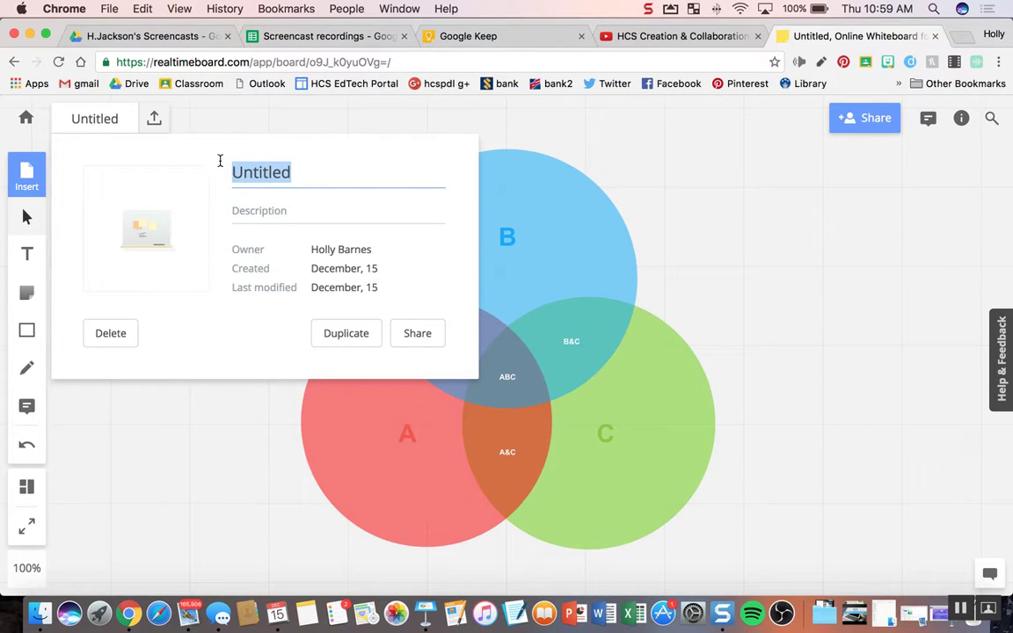
type("Venn Diagram")
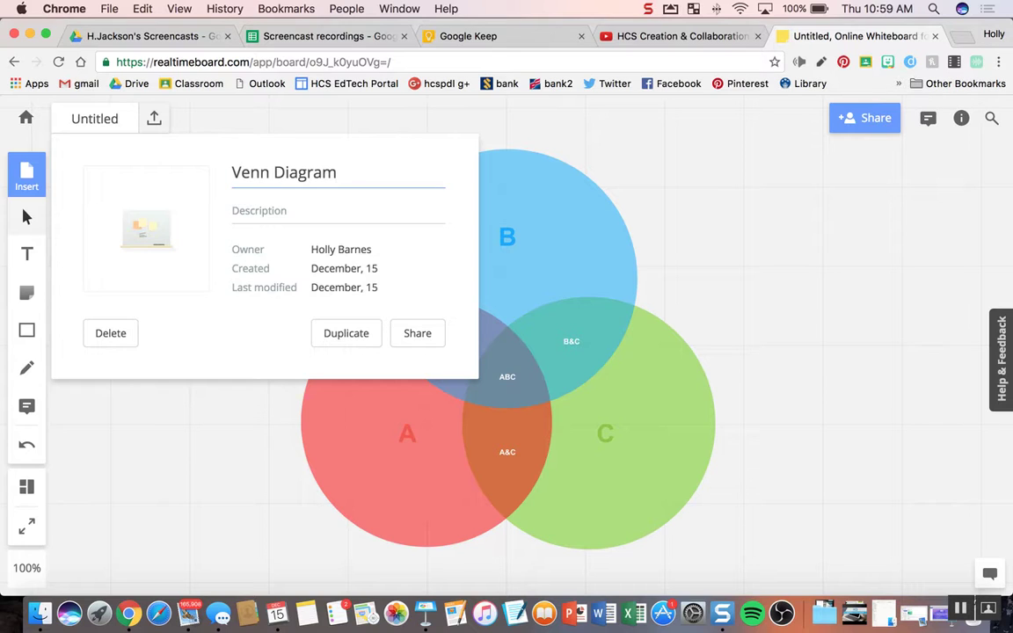
type(" -- Practice")
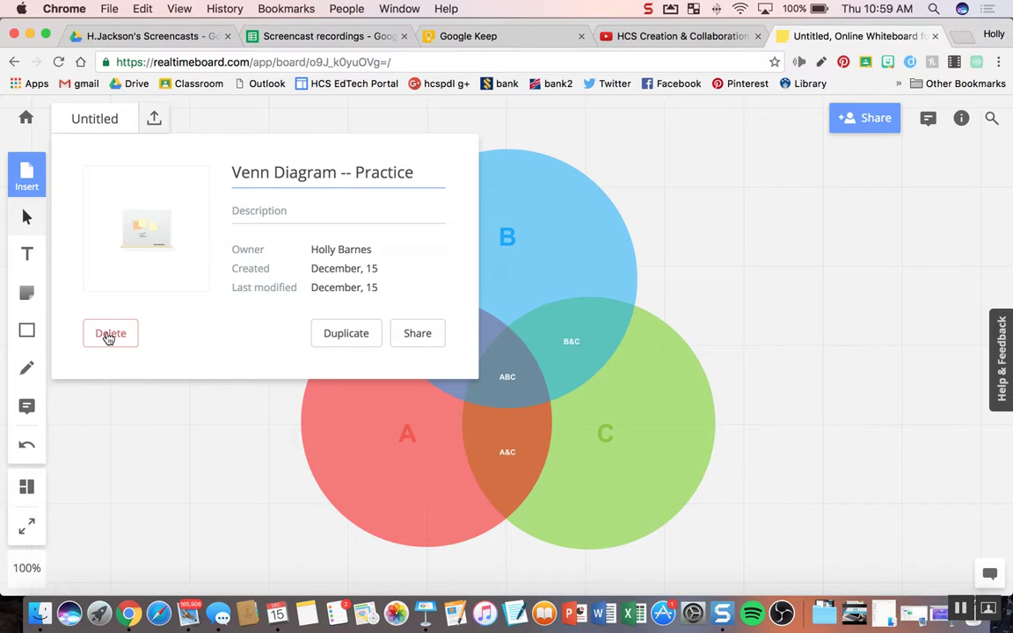
left_click(214, 437)
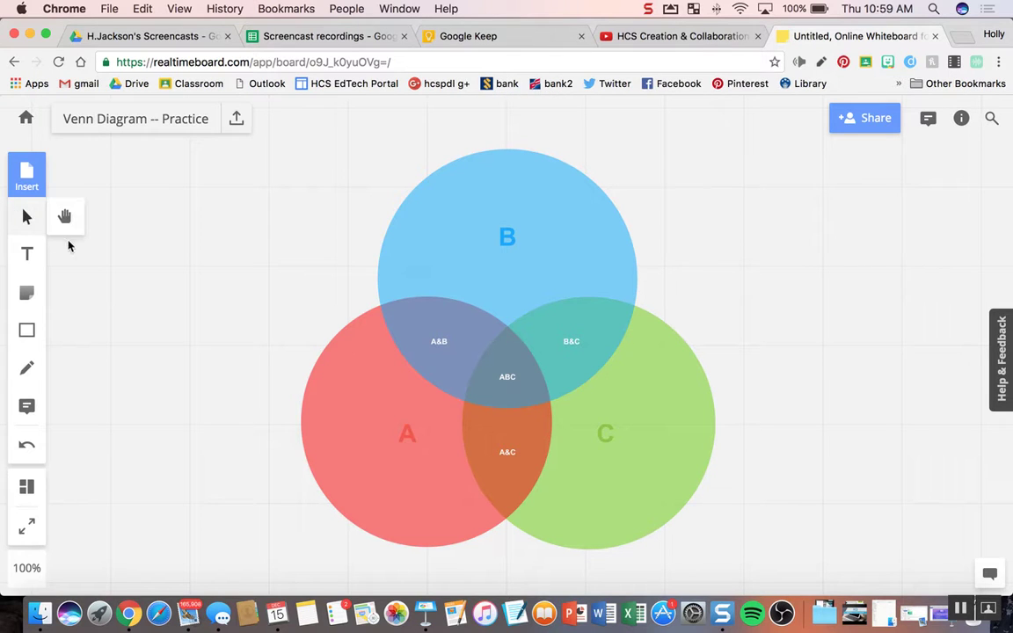
Look through the templates, upload sources and media services available for inserting content into the board
left_click(29, 179)
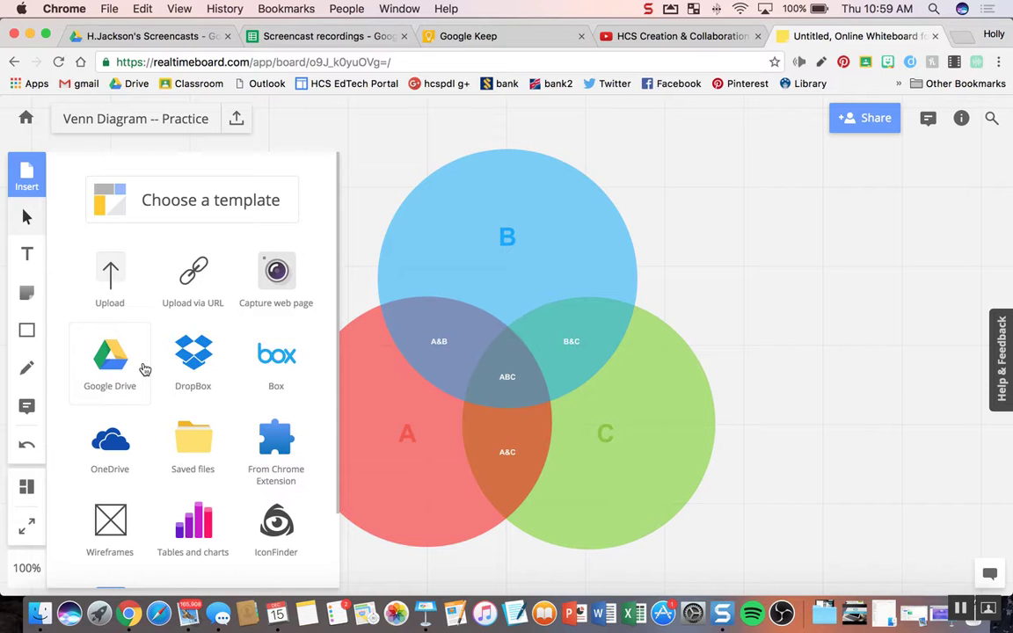
scroll(151, 405, "down", 3)
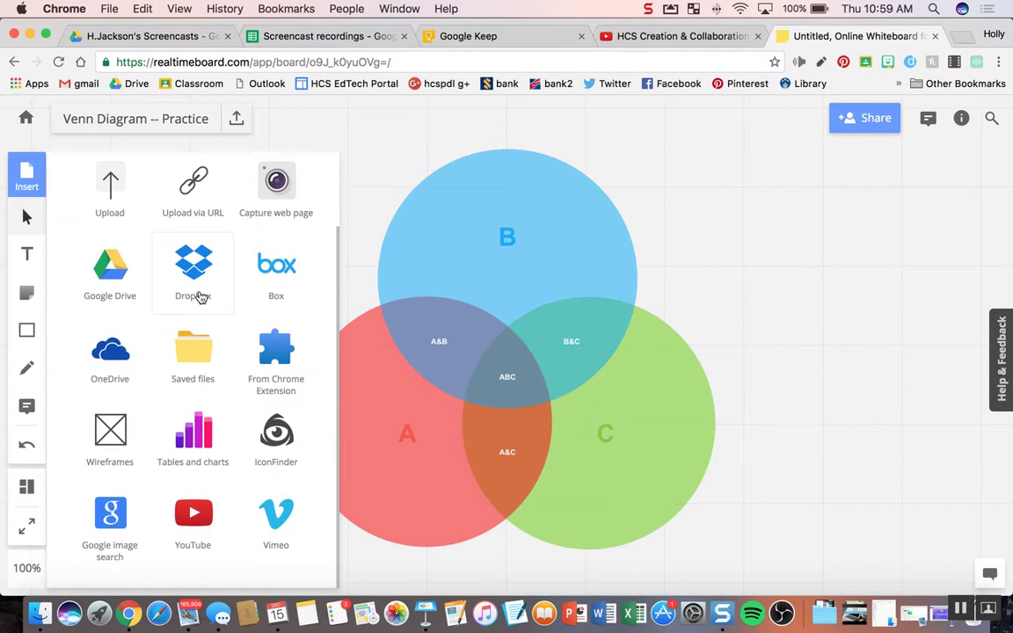
scroll(200, 297, "up", 3)
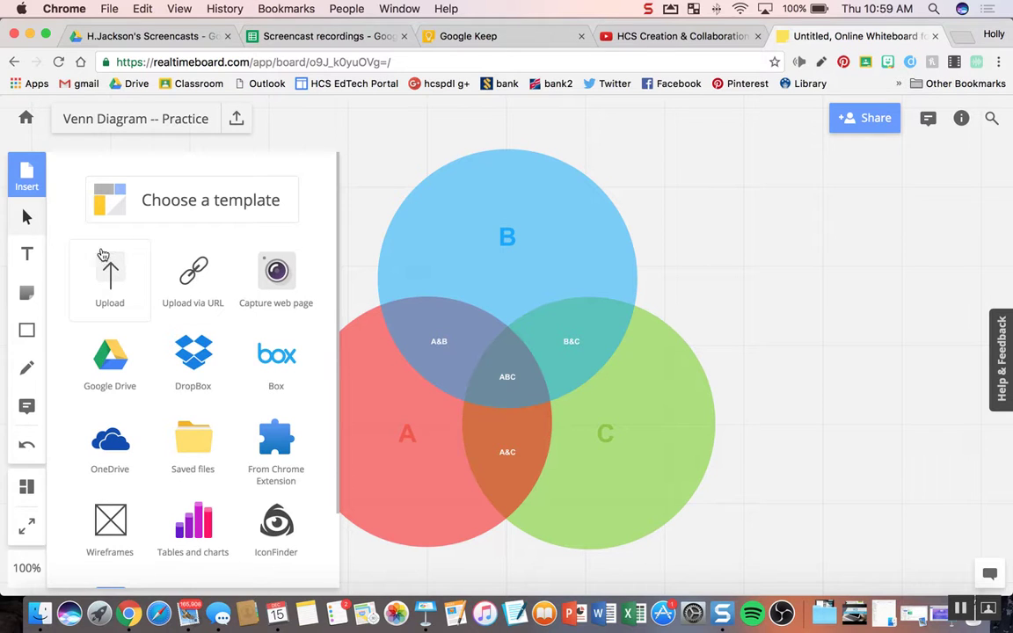
left_click(26, 218)
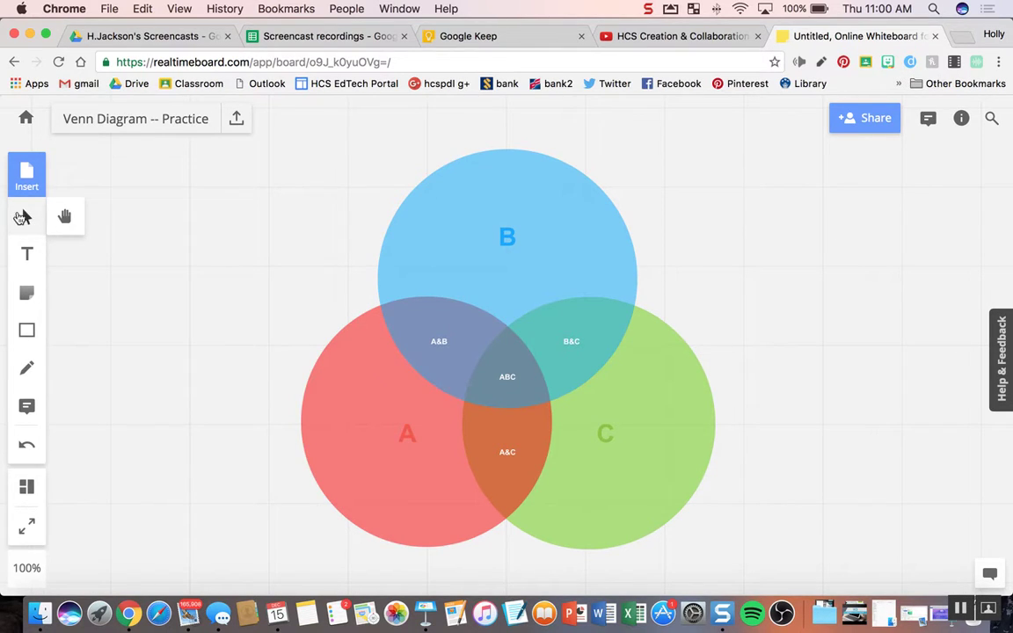
Add a text box reading "Text Box" on the empty canvas and reposition it beside the red A circle
left_click(24, 255)
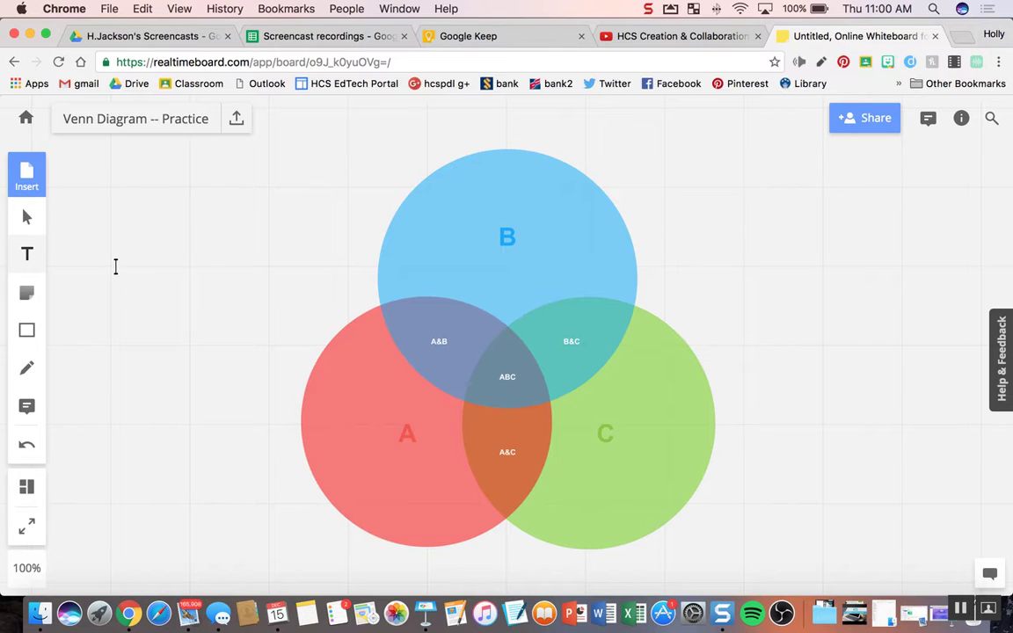
left_click(182, 180)
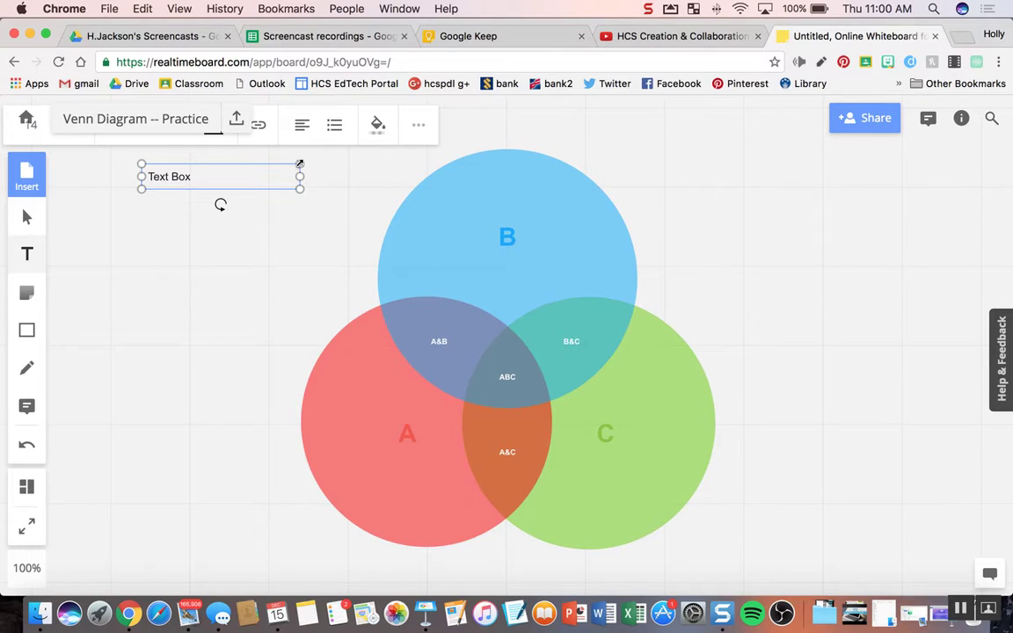
left_click(325, 178)
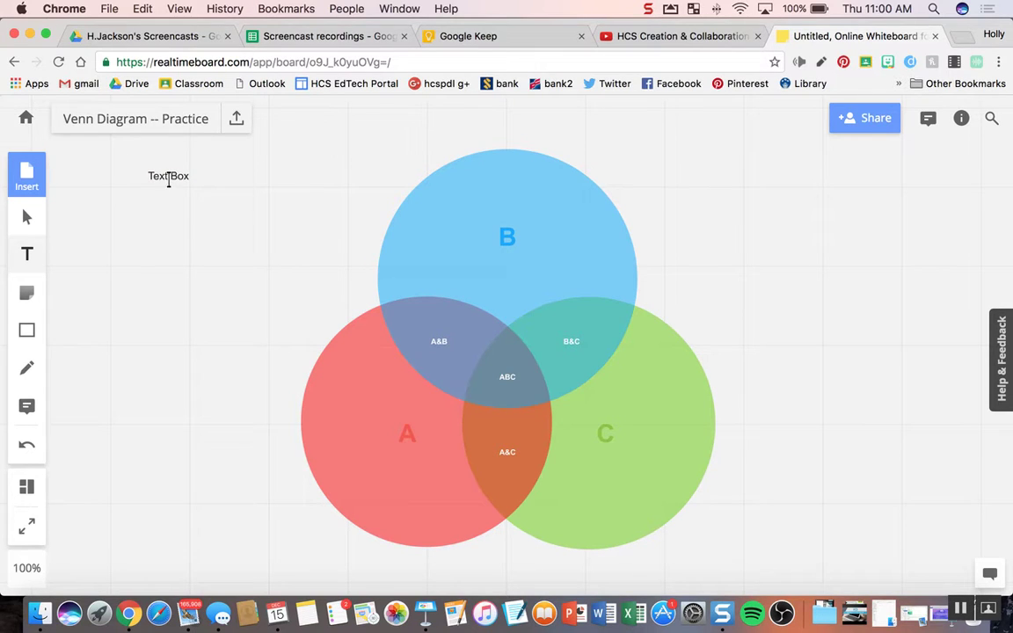
left_click_drag(169, 181, 152, 318)
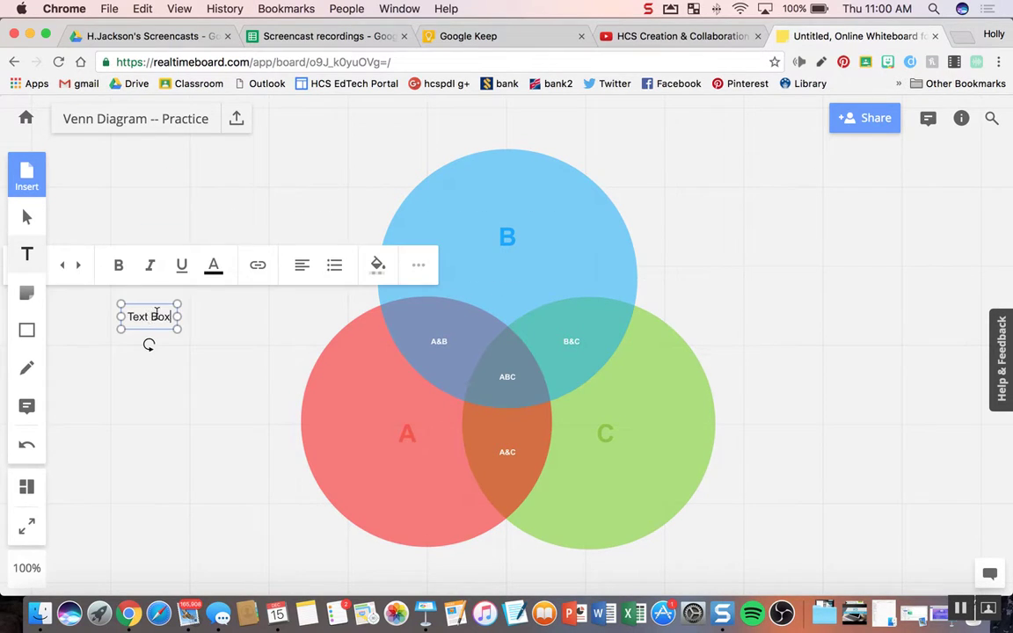
Set the text colour of the whole "Text Box" wording to teal green
left_click(213, 264)
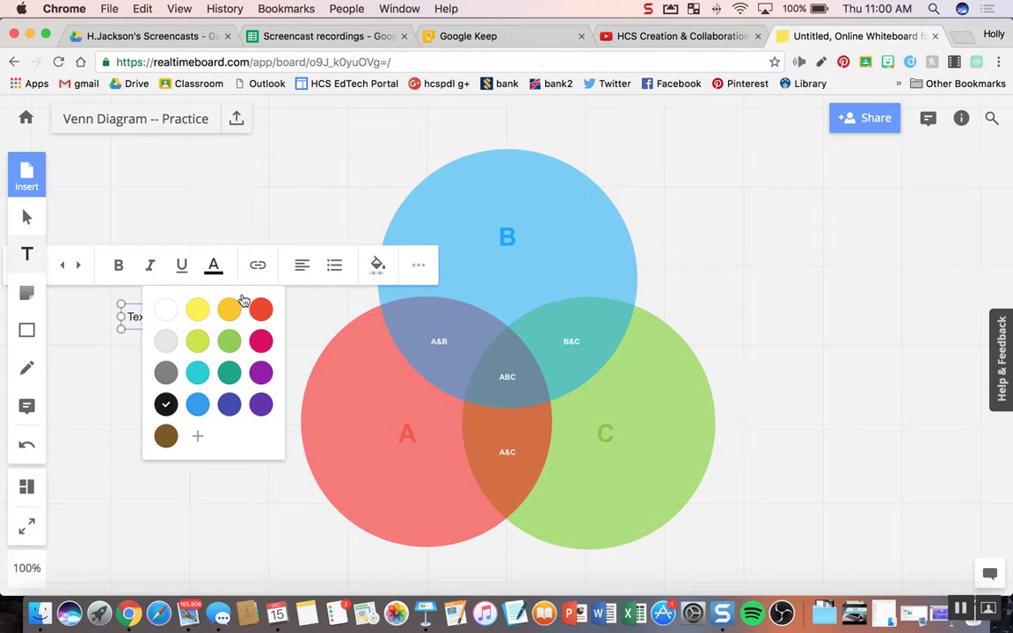
left_click(261, 374)
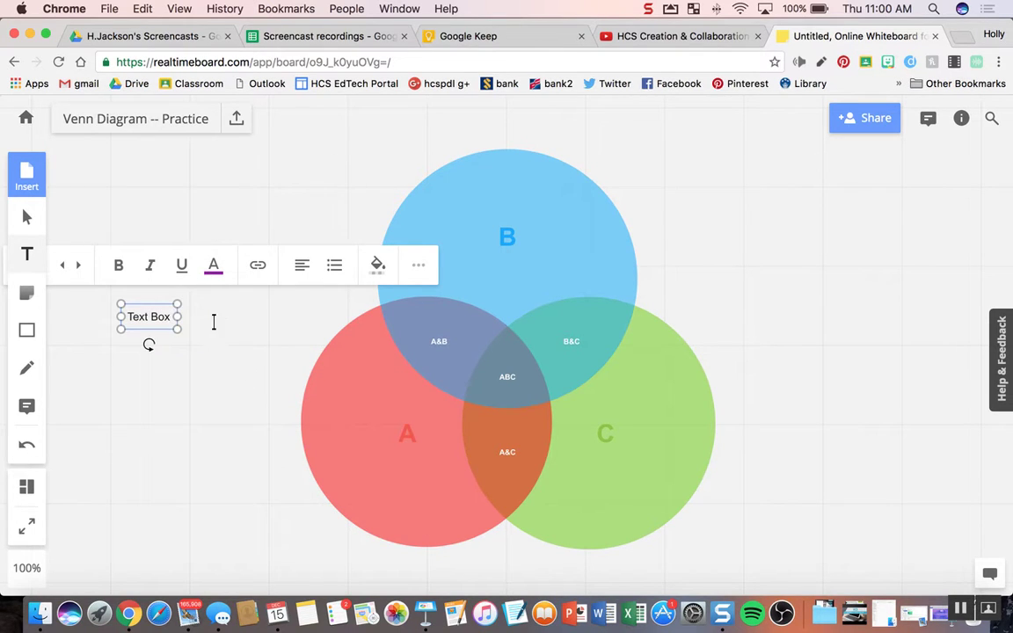
left_click_drag(169, 315, 123, 316)
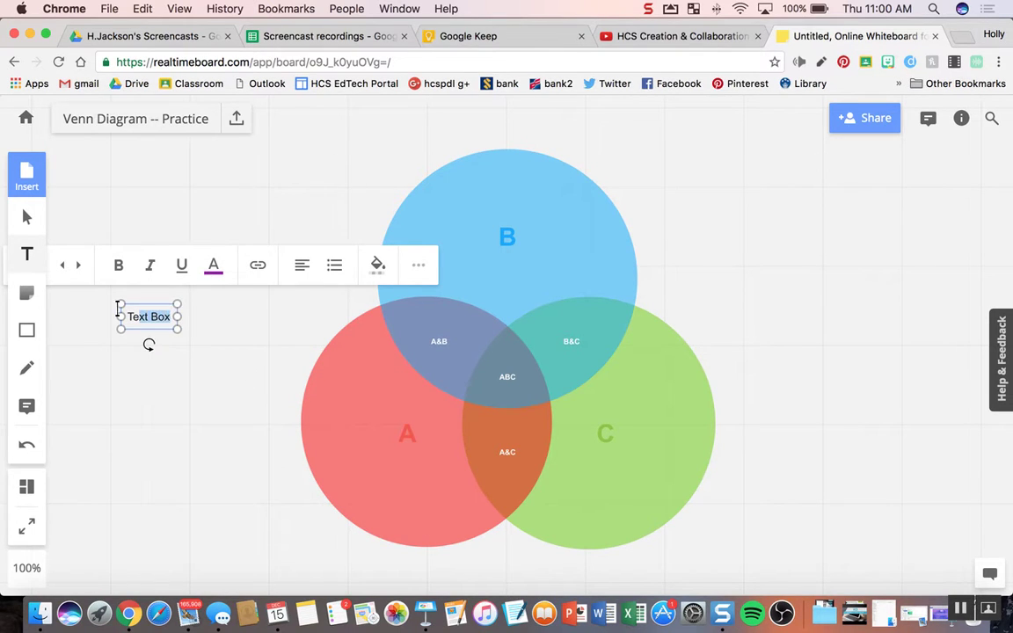
left_click(213, 264)
left_click(229, 372)
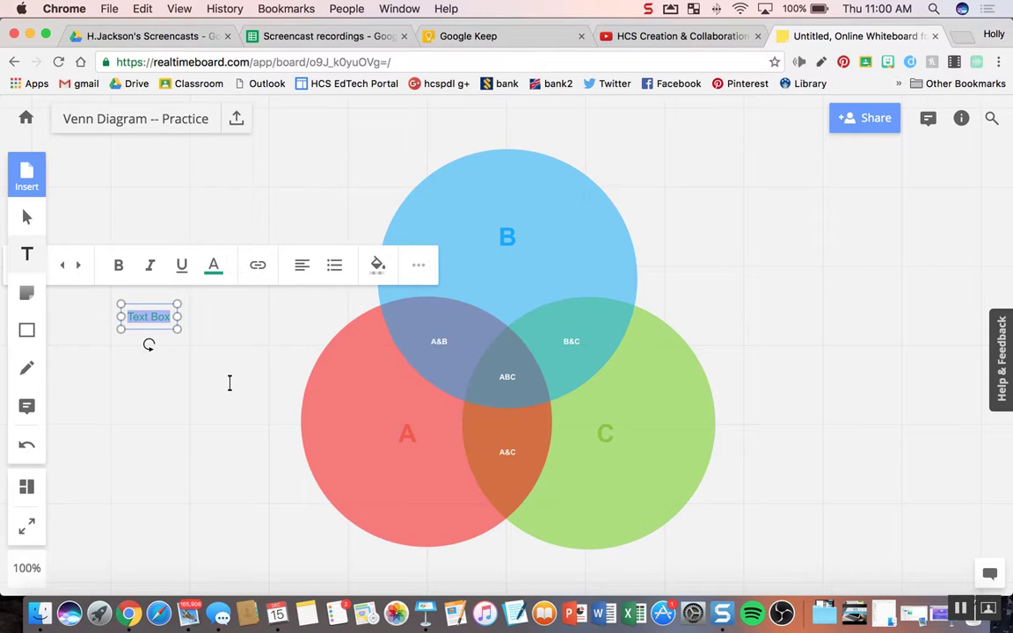
left_click(298, 295)
Highlight only the word "Box" in the text box, trying lime green and settling on yellow
double_click(150, 318)
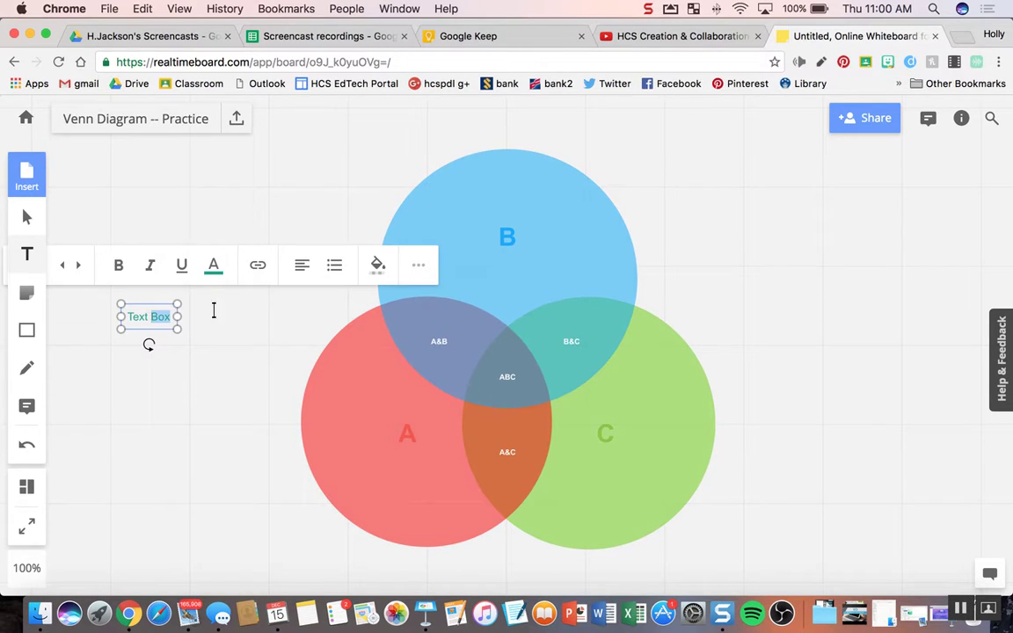
left_click(377, 264)
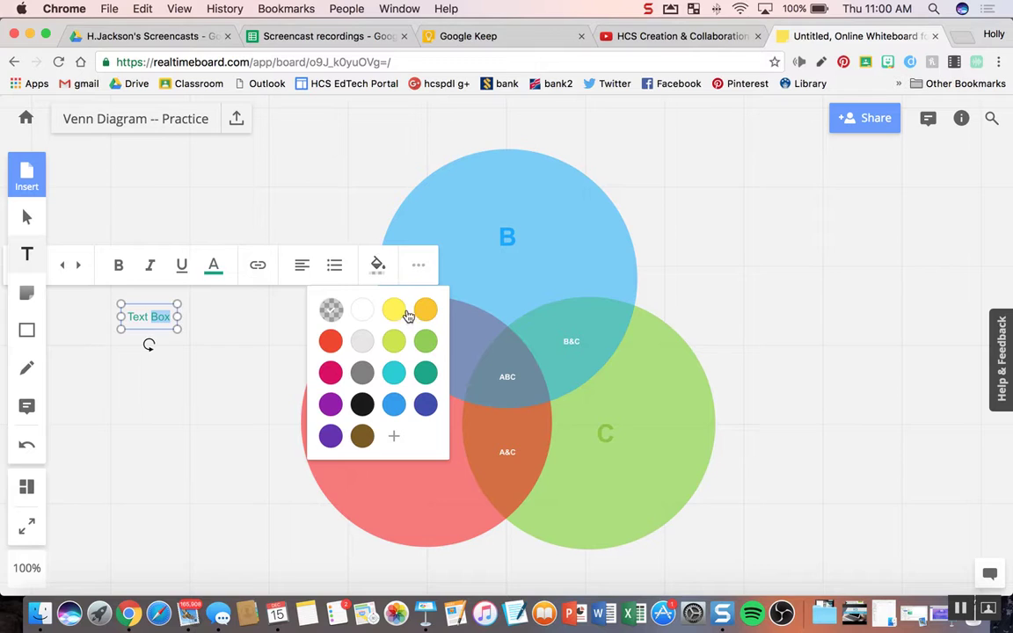
left_click(391, 344)
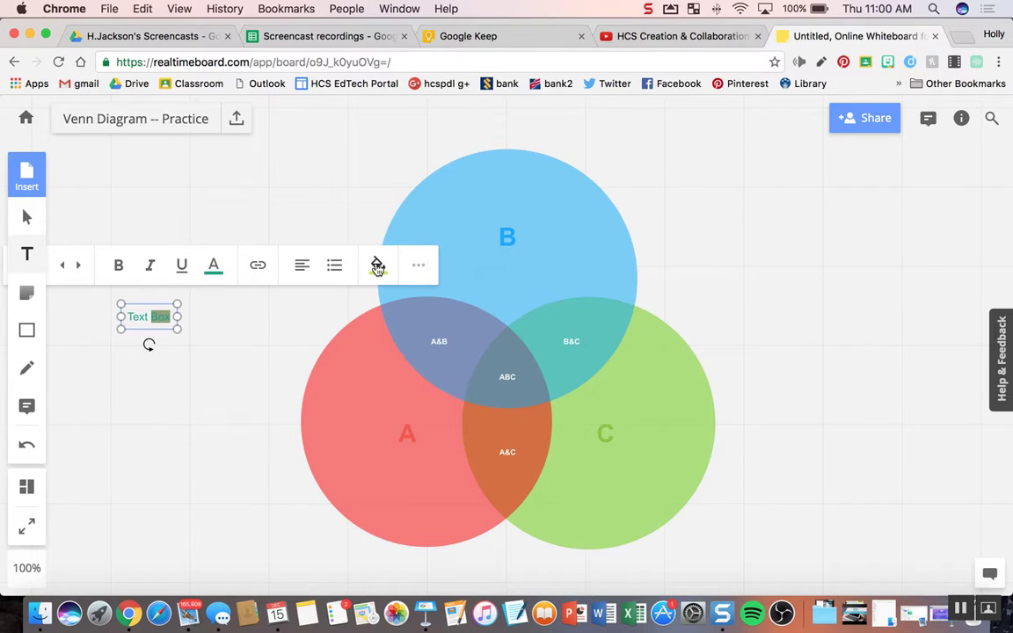
left_click(377, 264)
left_click(395, 310)
left_click(173, 382)
Highlight the whole "Text Box" wording in yellow
left_click(168, 315)
left_click_drag(169, 315, 124, 318)
left_click(371, 268)
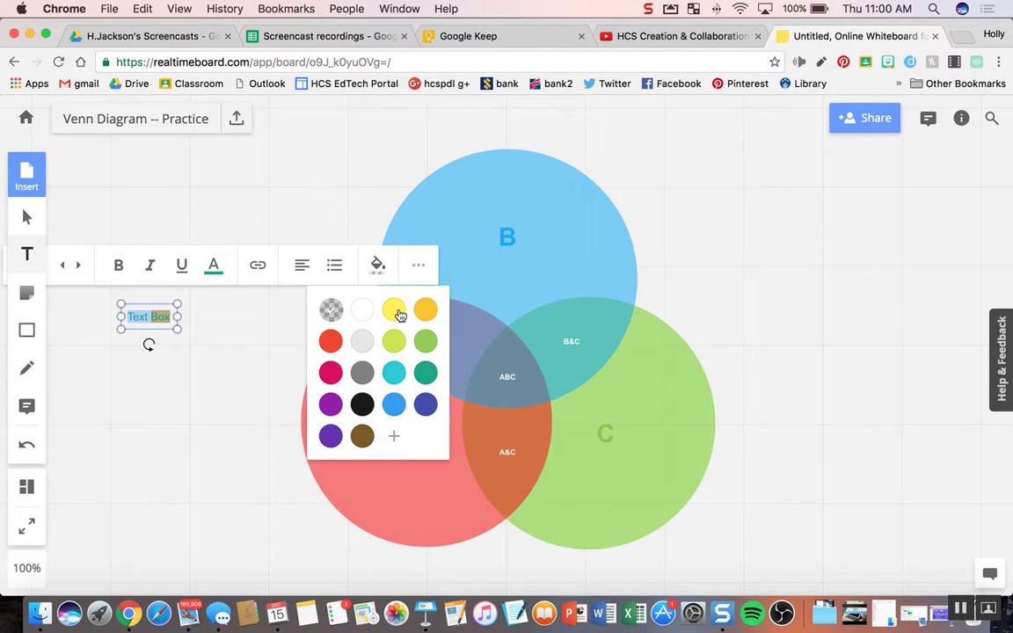
left_click(396, 310)
left_click(286, 325)
Place a blank yellow rectangular sticky note above the highlighted text box
scroll(212, 381, "up", 2)
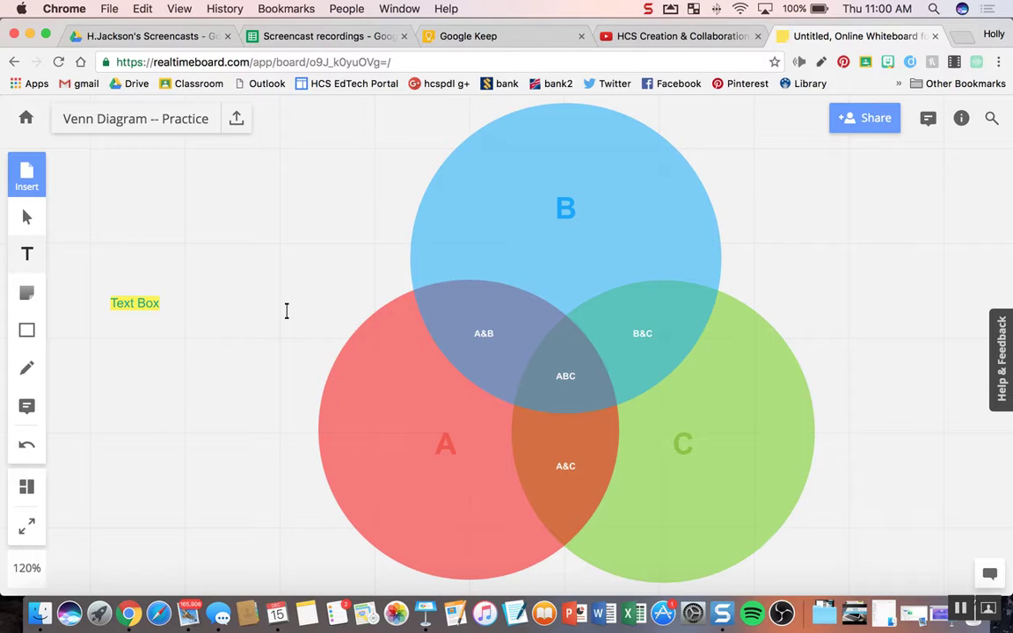
left_click(26, 293)
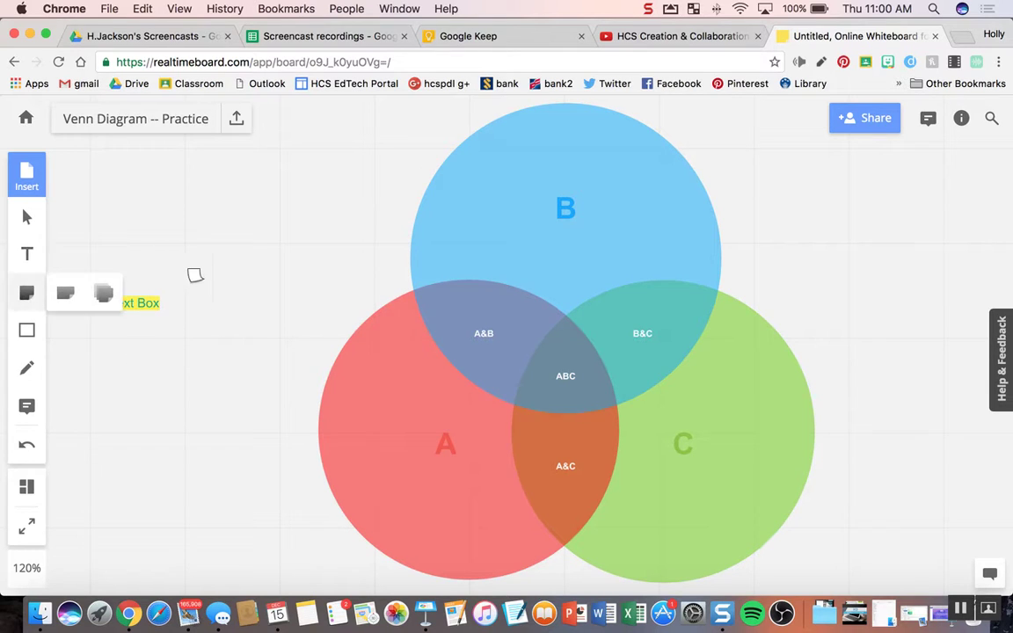
left_click(67, 294)
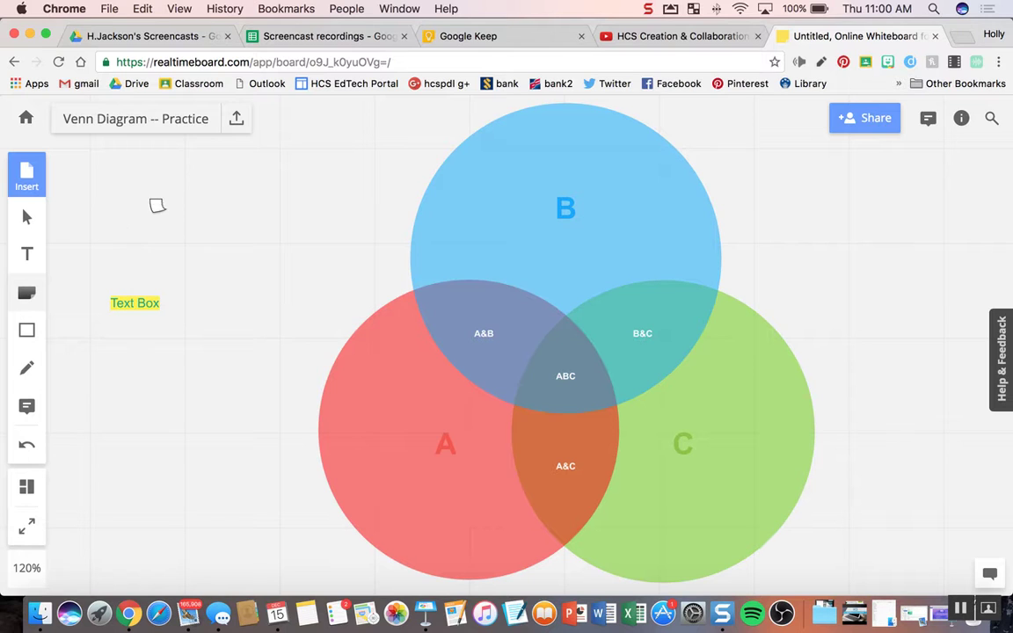
left_click(198, 178)
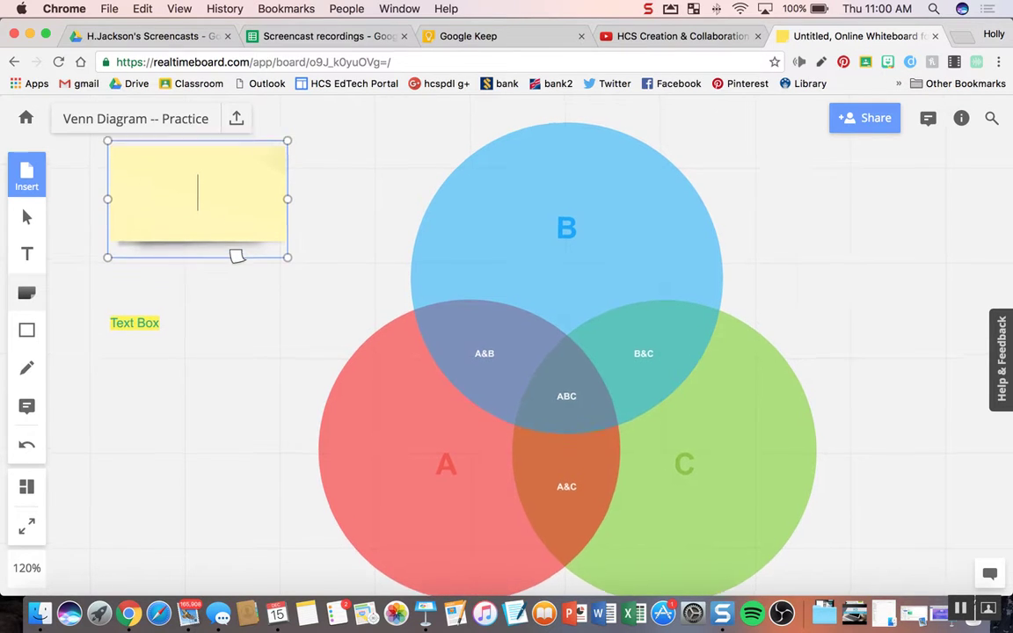
scroll(236, 256, "up", 3)
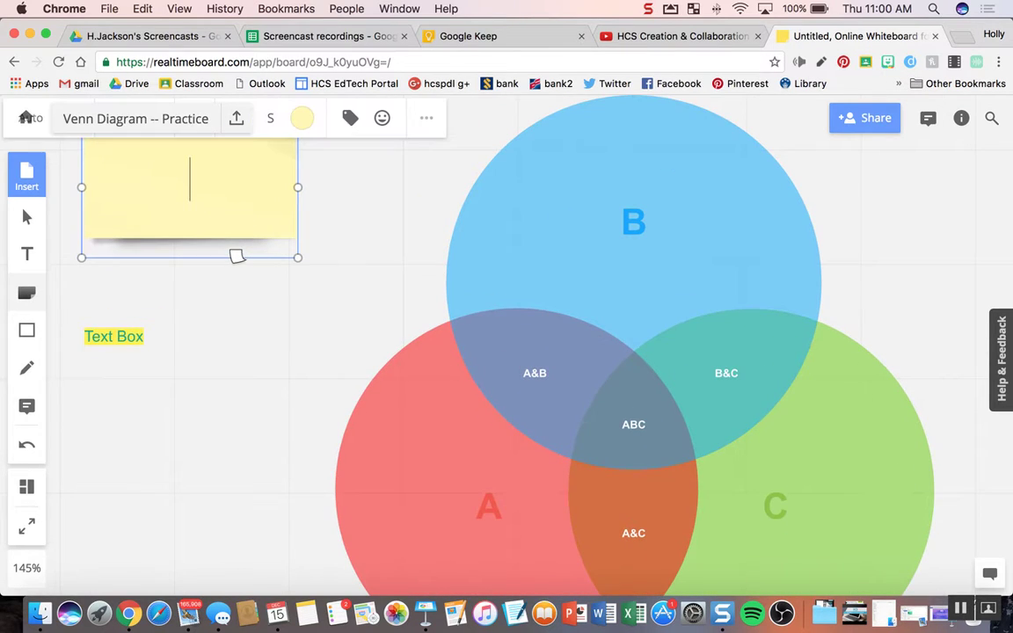
left_click(161, 499)
Add a second sticky note on the empty canvas up and to the right of the blue circle, reading "Sticky Note"
scroll(162, 501, "down", 1)
scroll(161, 501, "down", 5)
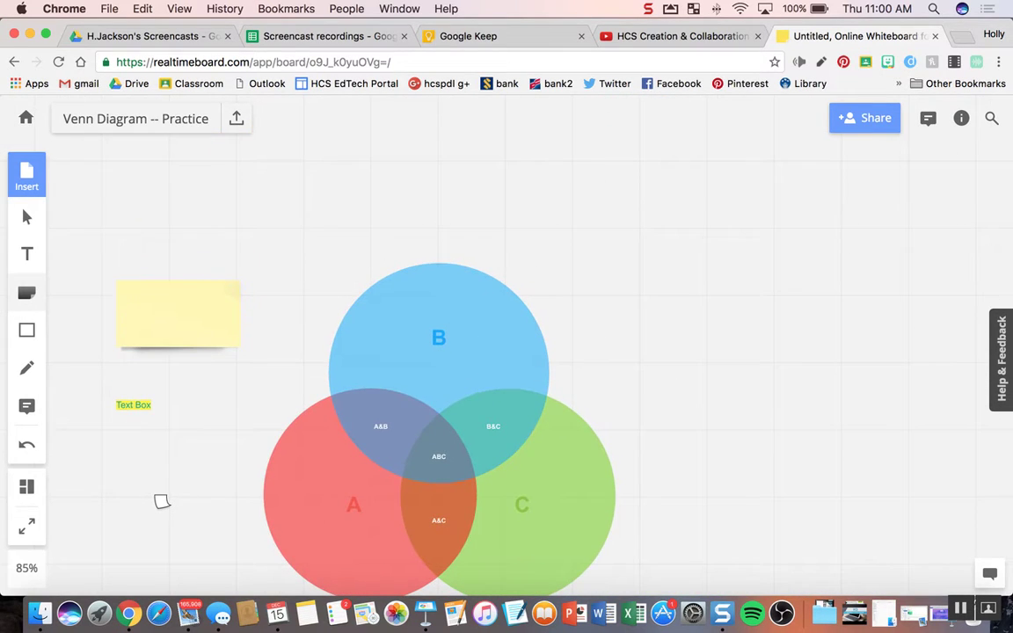
left_click(676, 266)
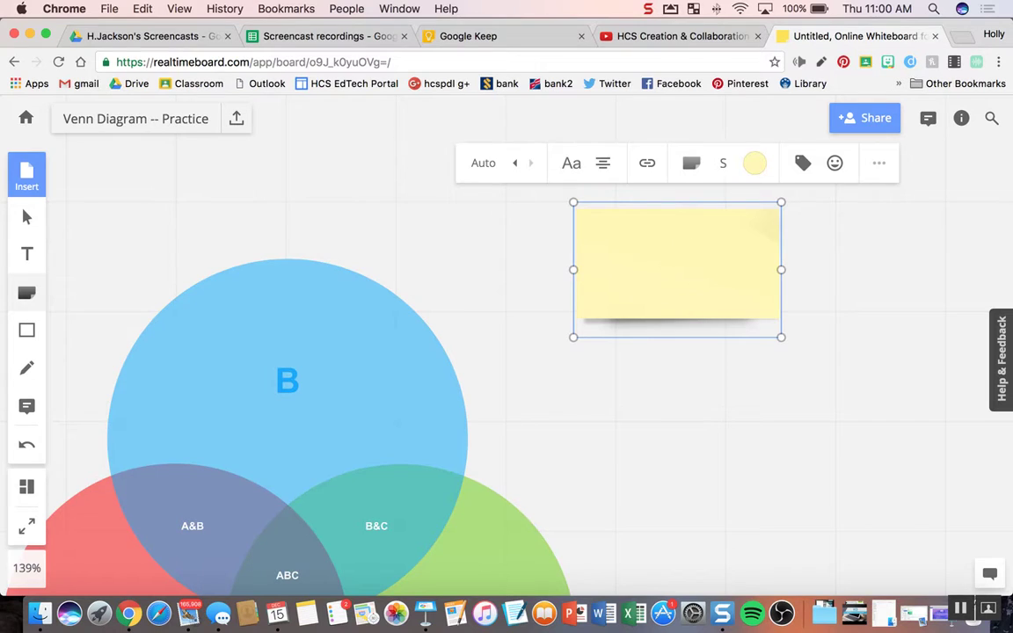
type("Sticky Note")
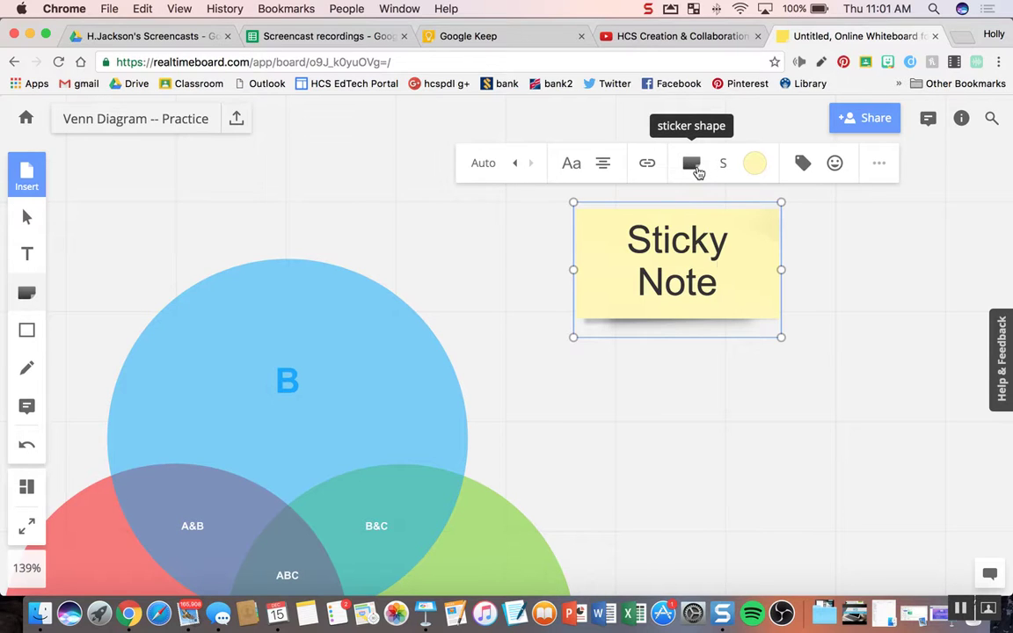
Try the square shape on the "Sticky Note" sticker, restore the rectangular shape and keep size S
left_click(695, 169)
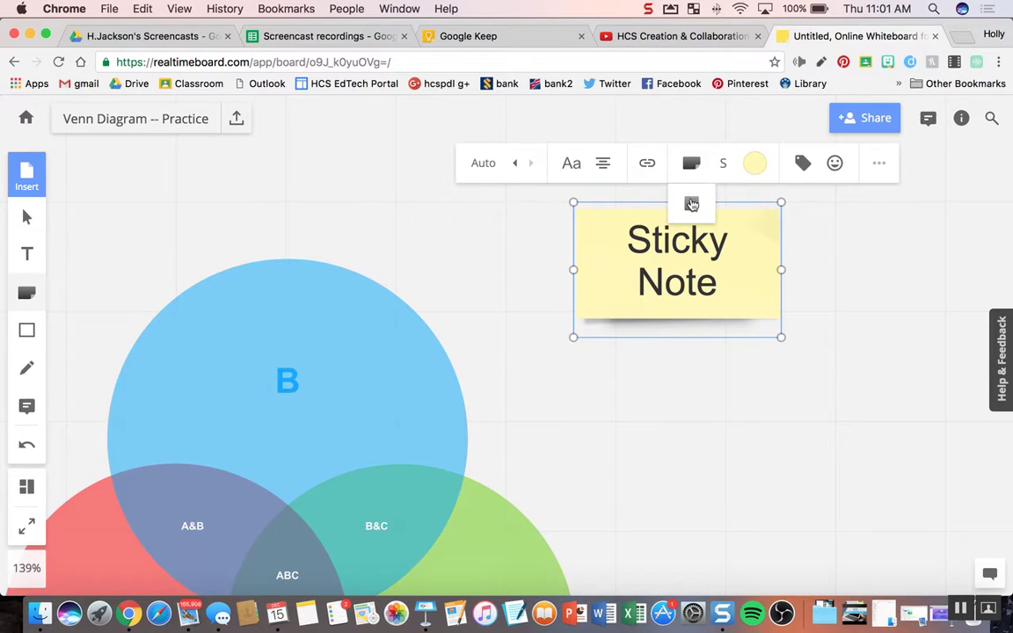
left_click(691, 203)
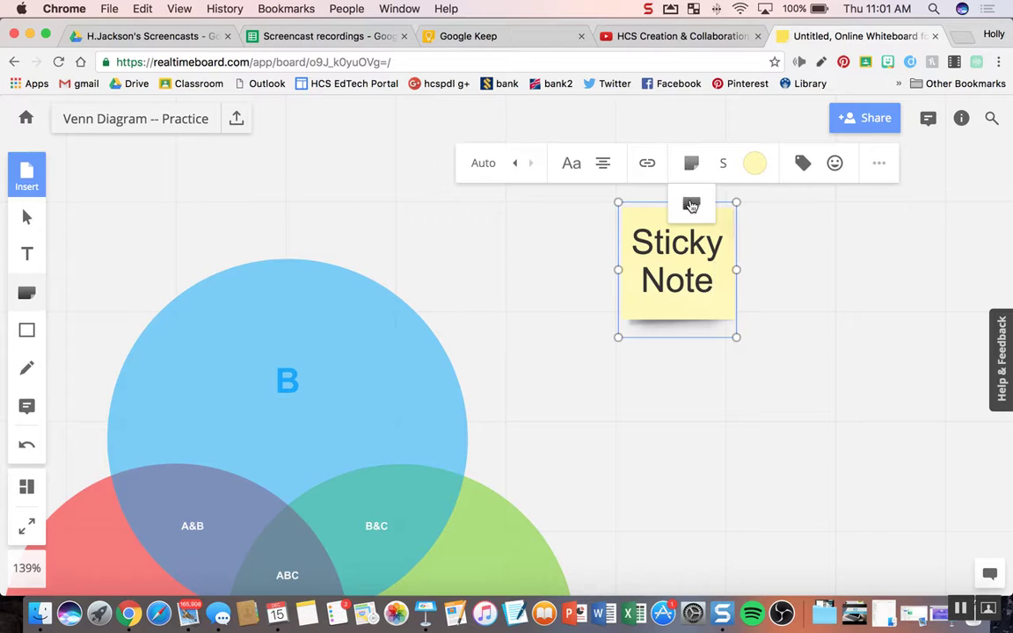
left_click(691, 202)
left_click(723, 167)
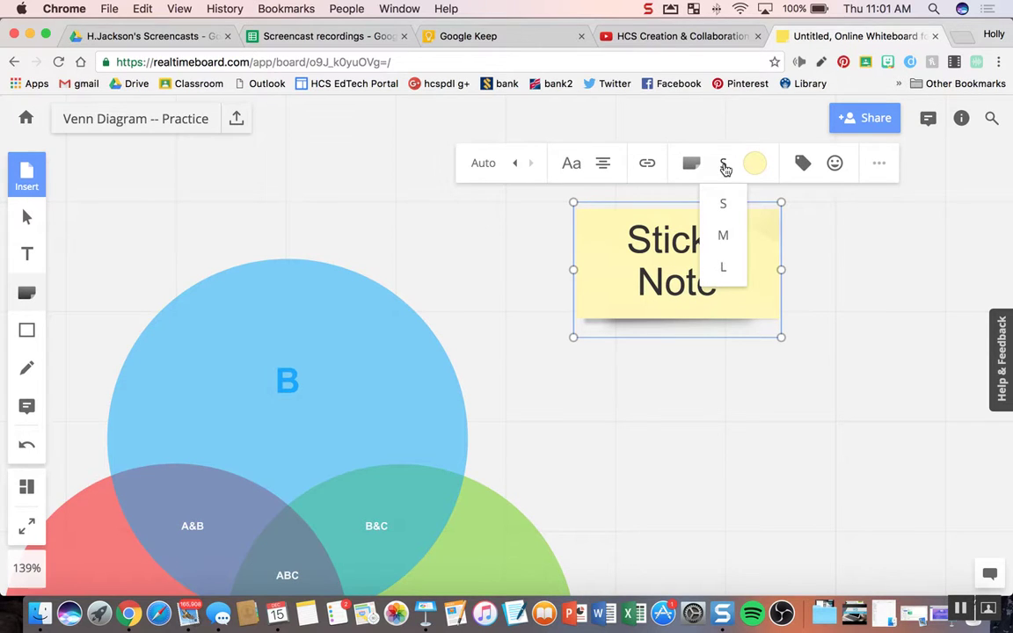
left_click(725, 203)
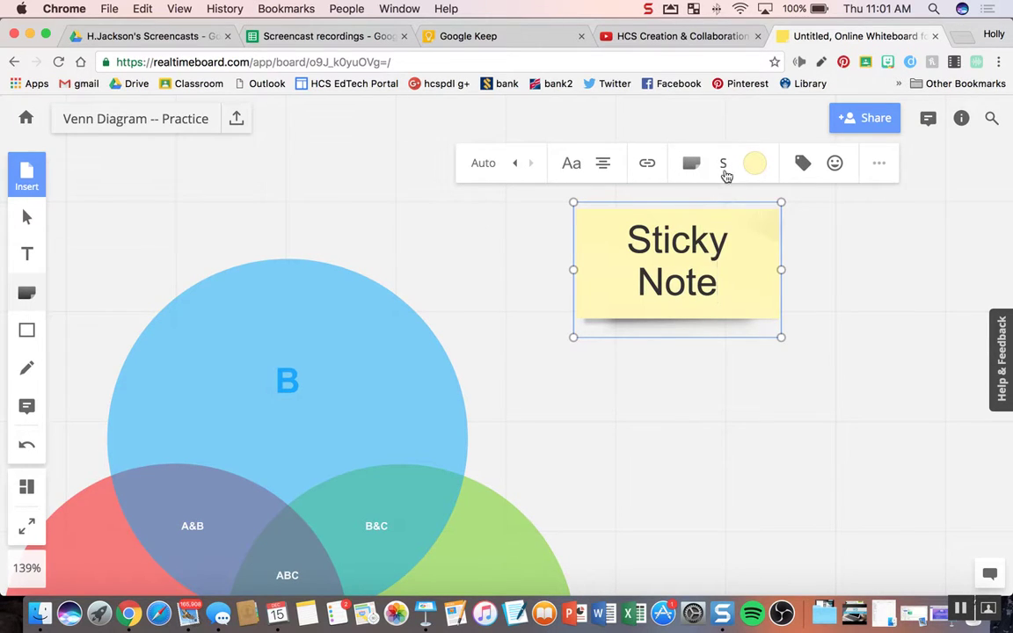
left_click(722, 164)
Fill the "Sticky Note" sticker with teal and add a heart-eyes emoji reaction to it
left_click(755, 165)
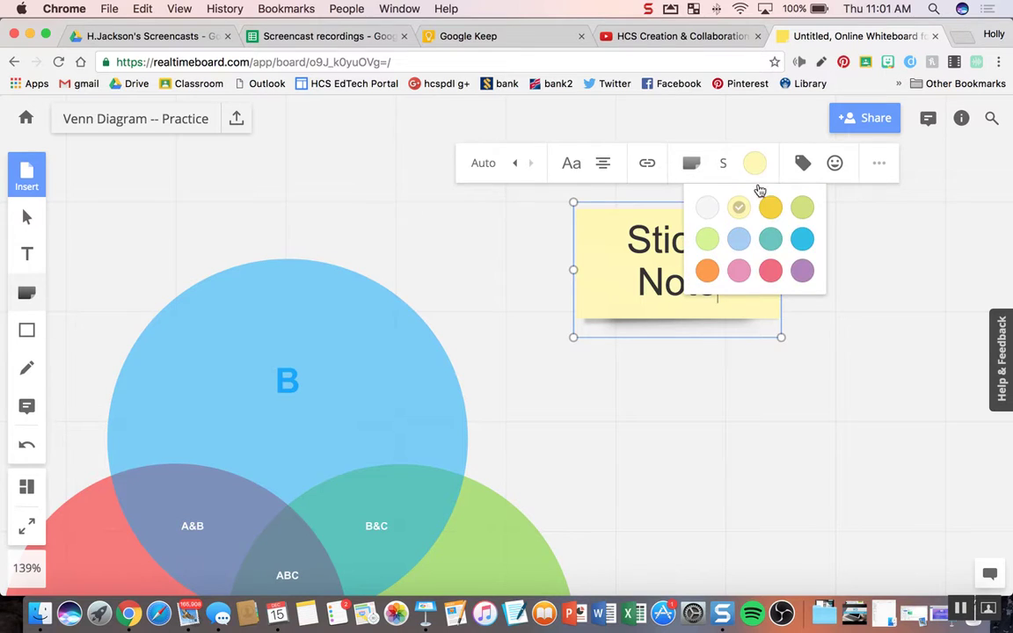
left_click(771, 239)
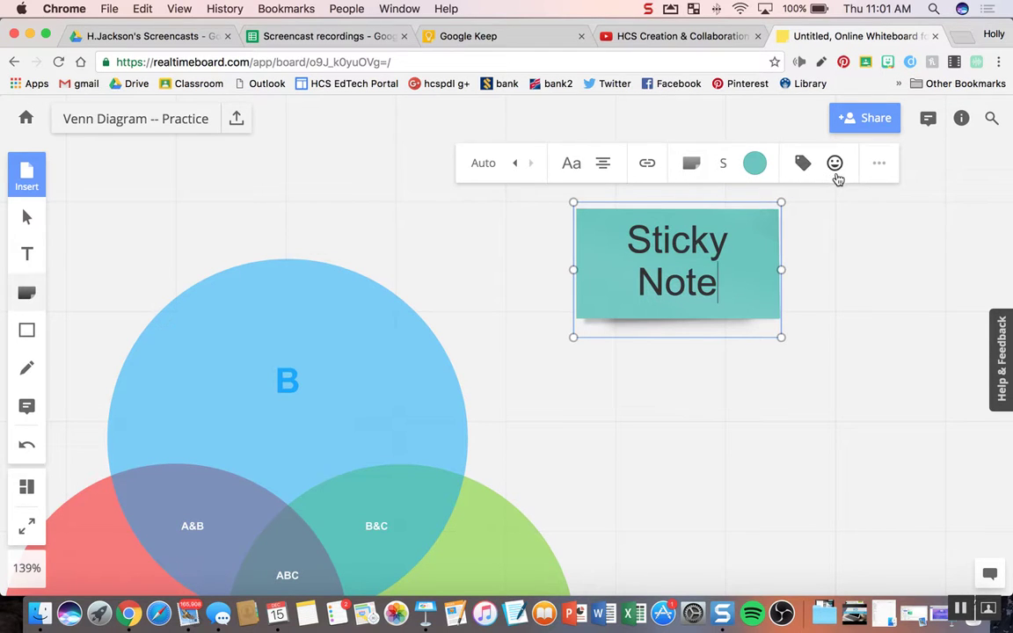
left_click(835, 168)
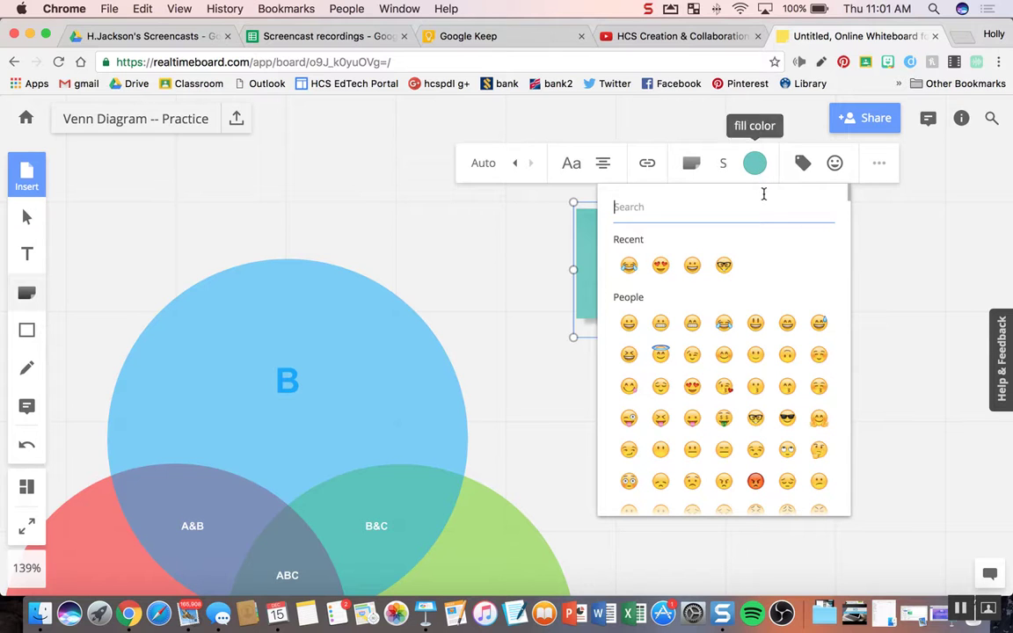
left_click(661, 266)
scroll(677, 343, "down", 5)
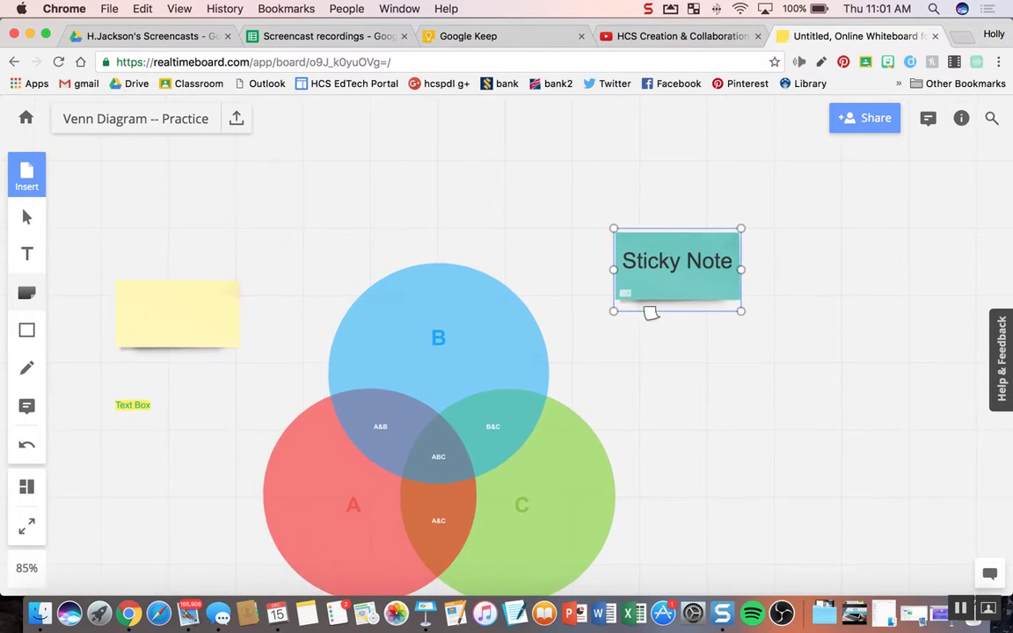
scroll(696, 308, "up", 5)
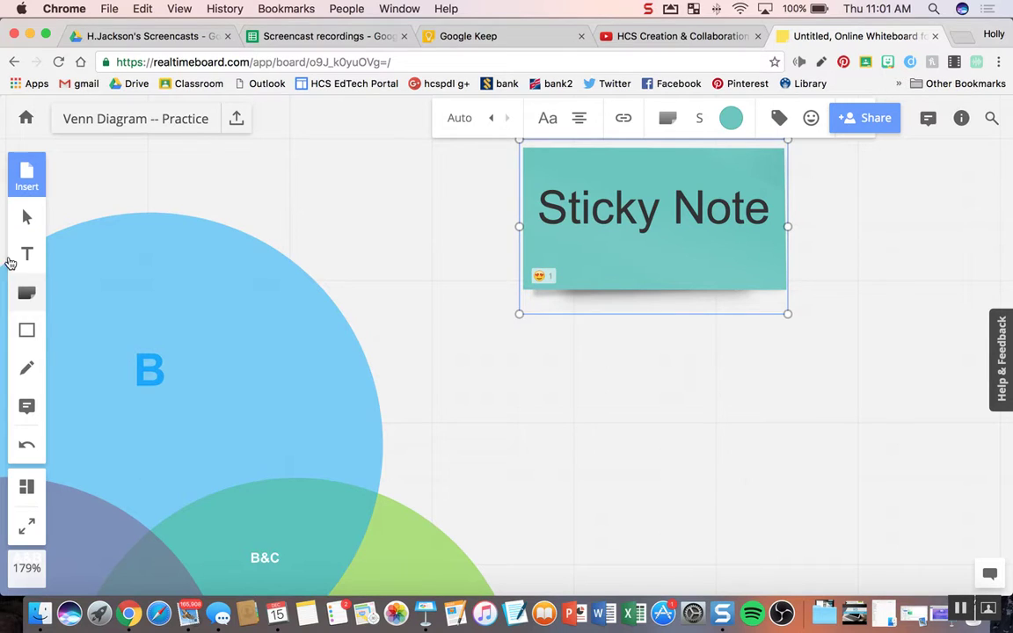
Draw a star between the blue circle and the teal sticky note, and open the pen options
left_click(26, 330)
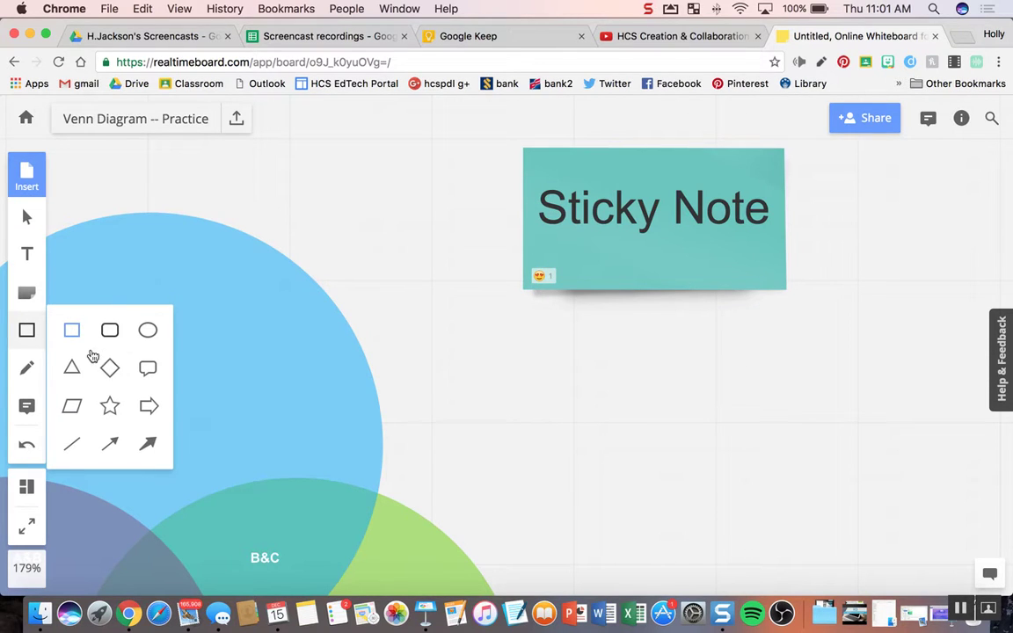
left_click(110, 404)
left_click_drag(296, 153, 423, 272)
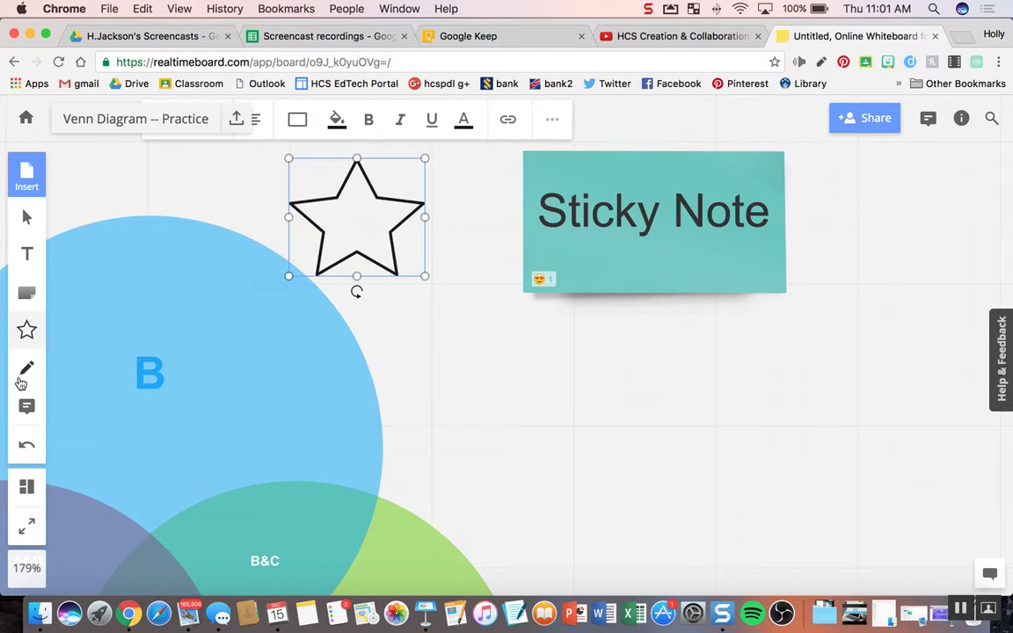
left_click(25, 372)
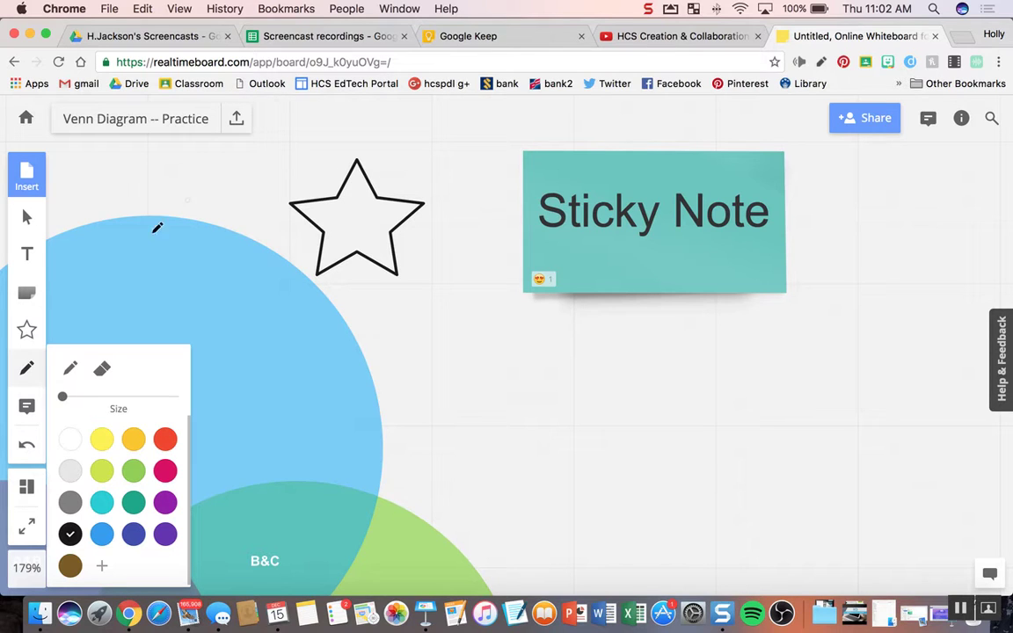
Post a comment reading "Nice job!" inside the blue circle, to the right of its B label
left_click(28, 406)
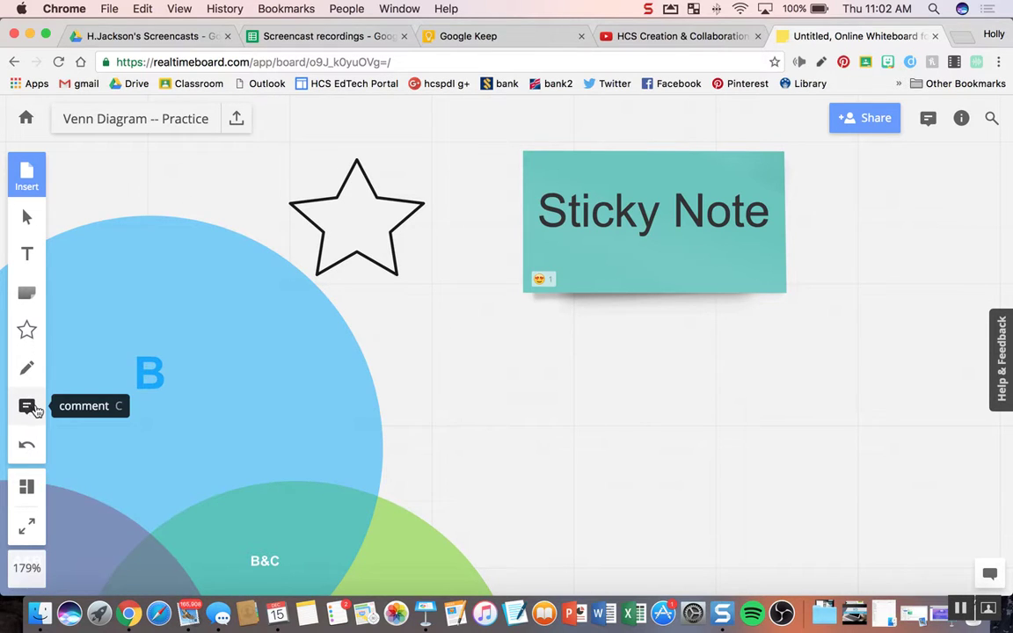
left_click(313, 366)
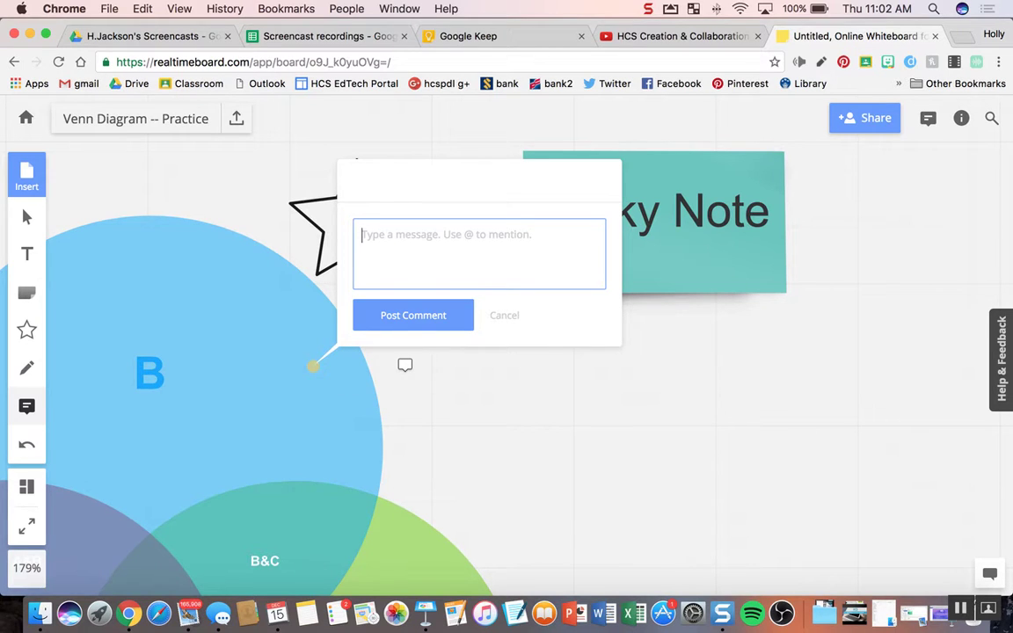
type("Nice job!")
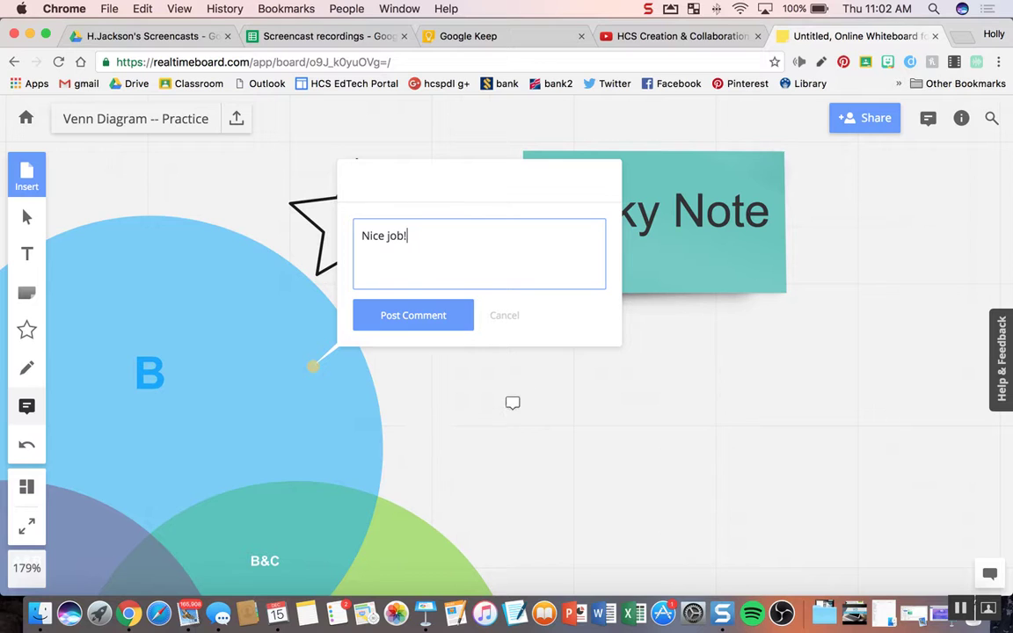
left_click(436, 313)
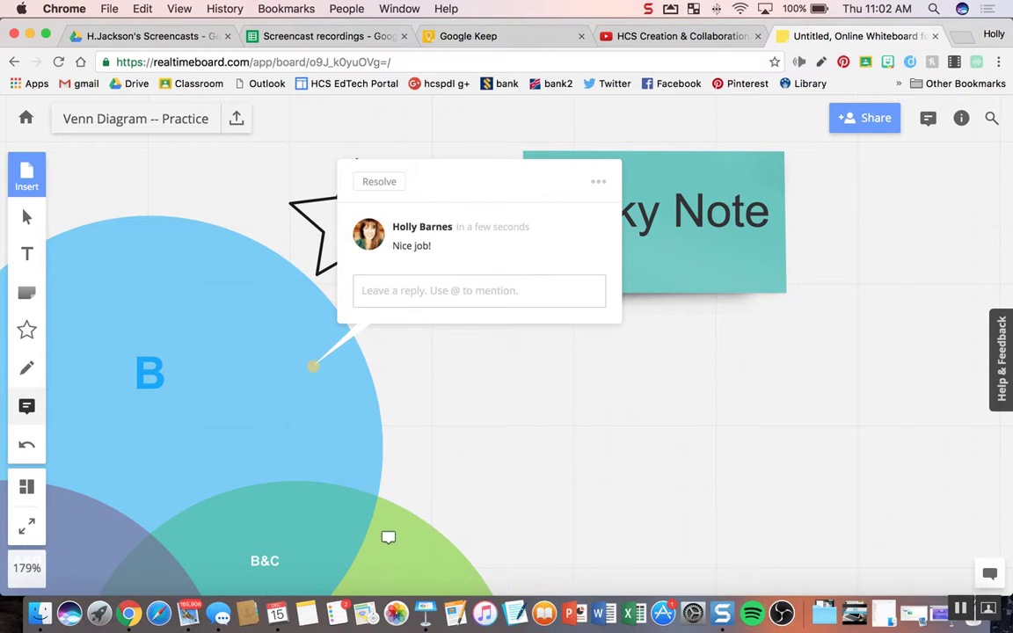
left_click(150, 369)
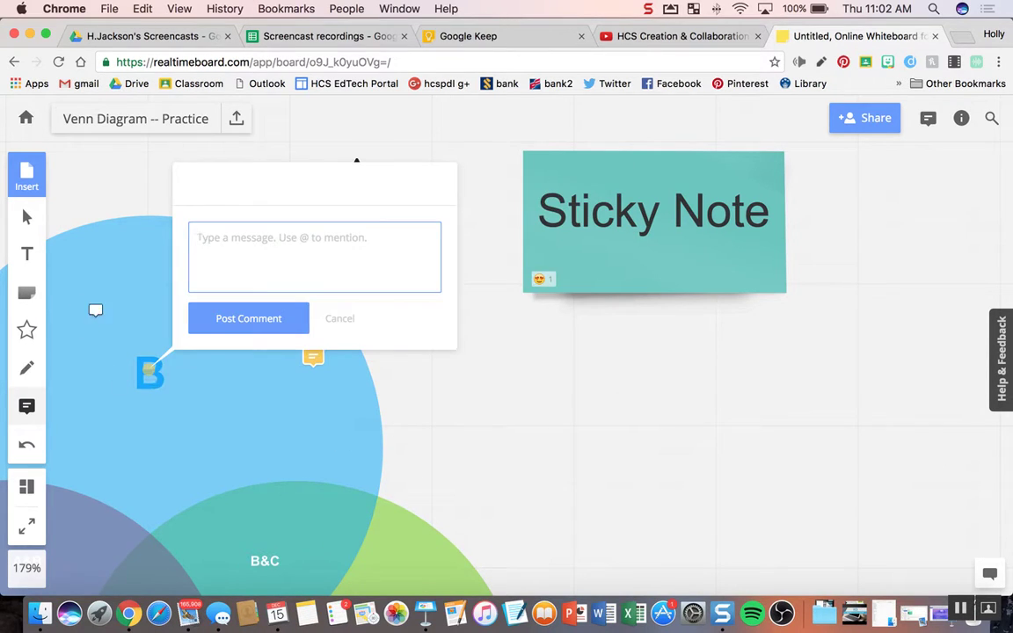
left_click(27, 217)
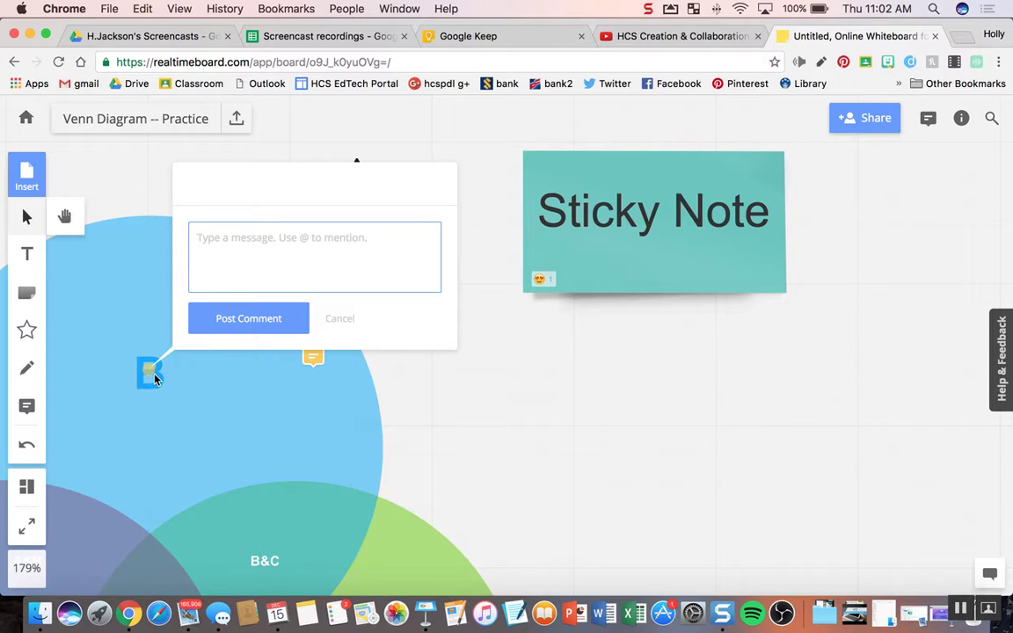
left_click(343, 319)
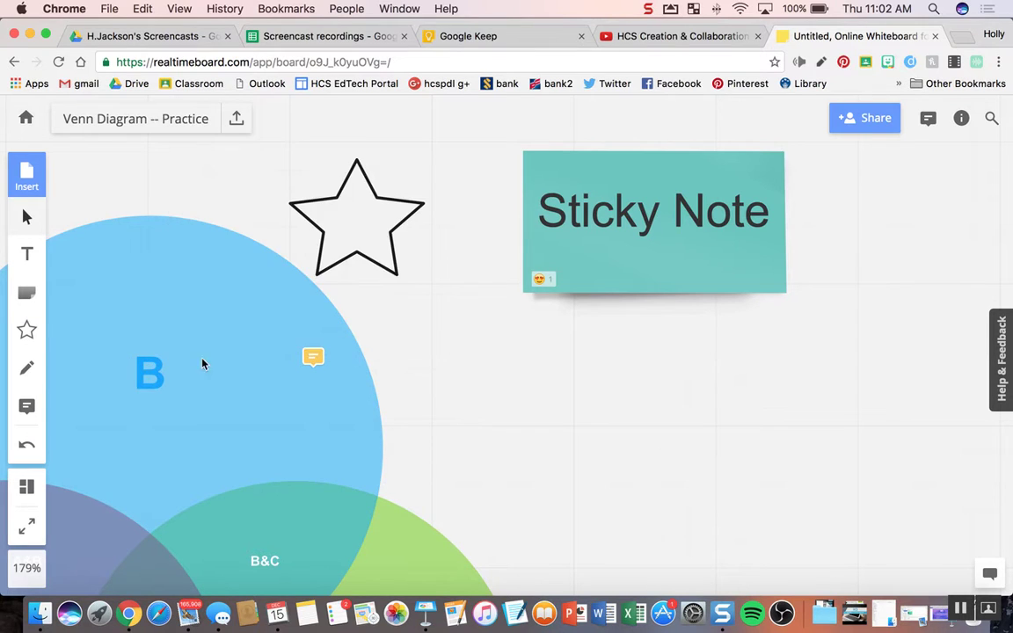
Replace the blue circle's B label with "Character 1"
left_click(144, 373)
double_click(153, 379)
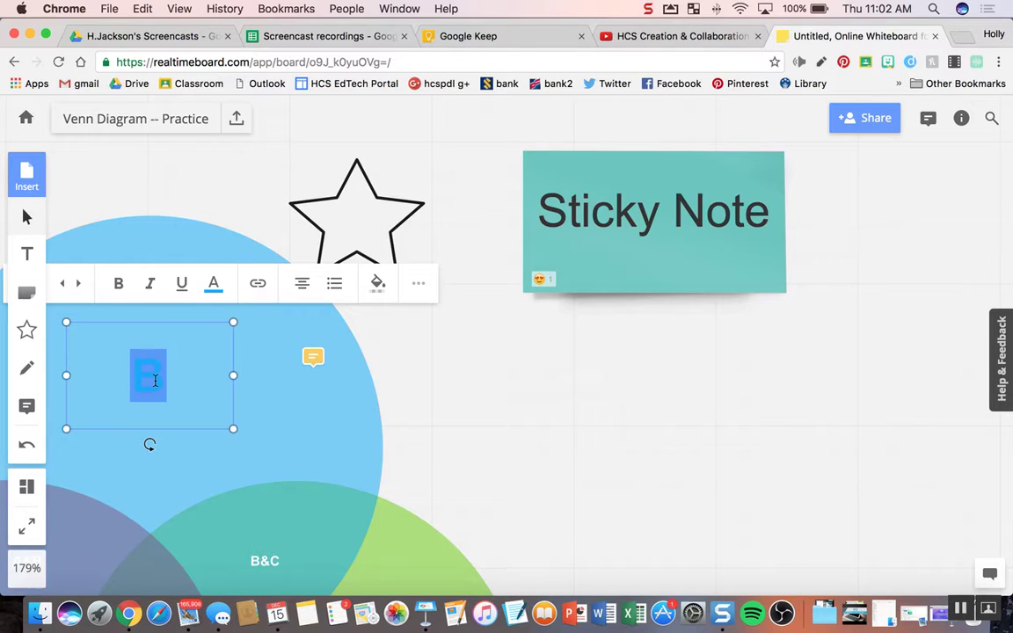
type("Character 1")
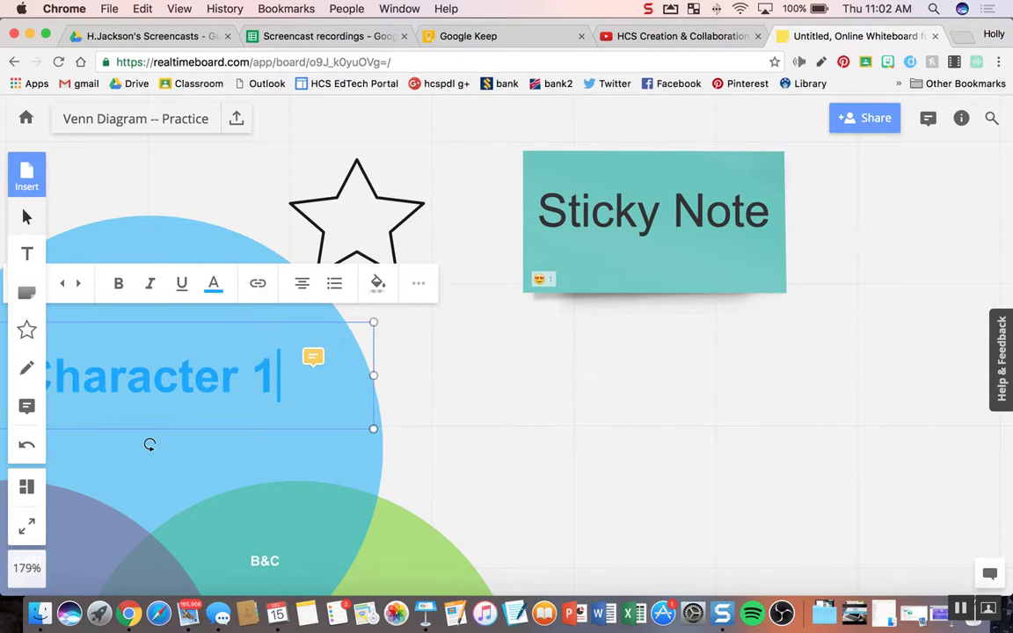
left_click(401, 398)
Look over the whole Venn diagram board with its added notes, star and comment, and select the board's web address
scroll(452, 403, "down", 5)
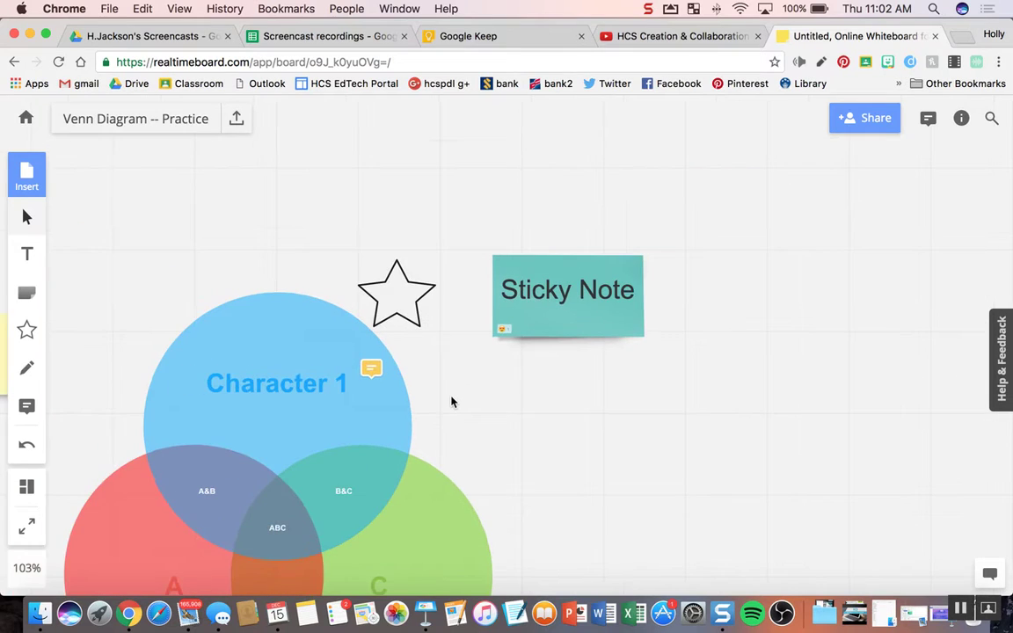
left_click_drag(450, 403, 465, 295)
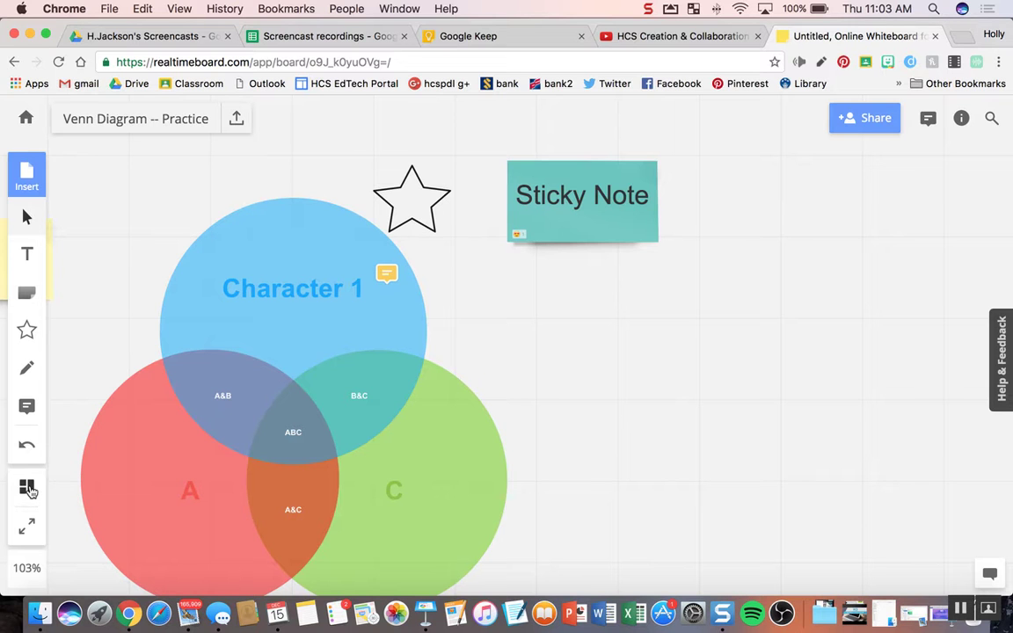
scroll(86, 421, "down", 1)
left_click_drag(86, 421, 253, 349)
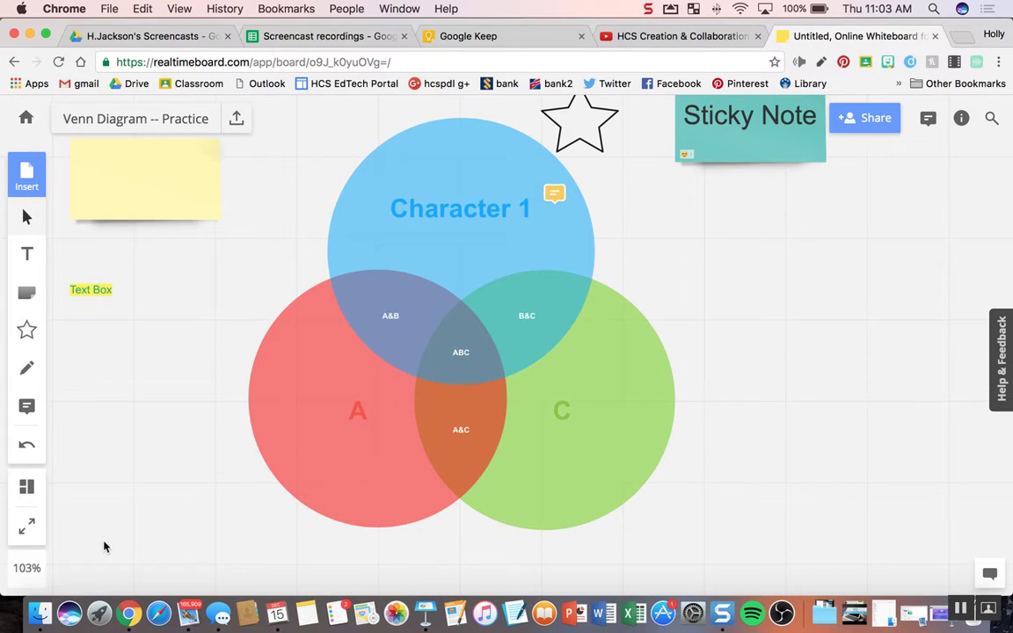
scroll(92, 487, "down", 2)
left_click_drag(111, 506, 163, 588)
scroll(163, 587, "down", 5)
scroll(161, 585, "down", 4)
left_click_drag(241, 380, 393, 308)
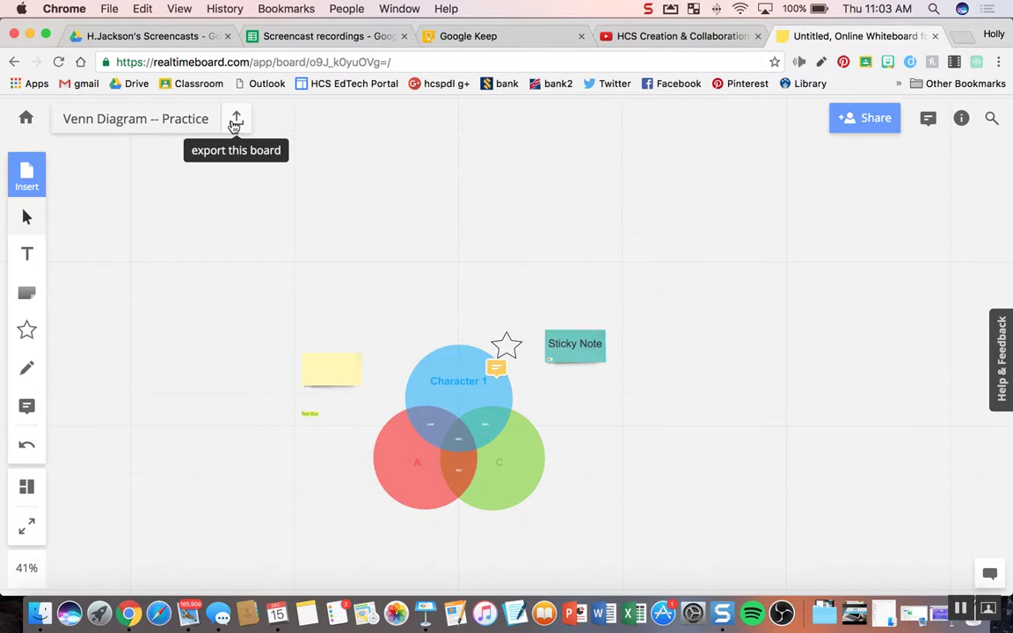
left_click(234, 63)
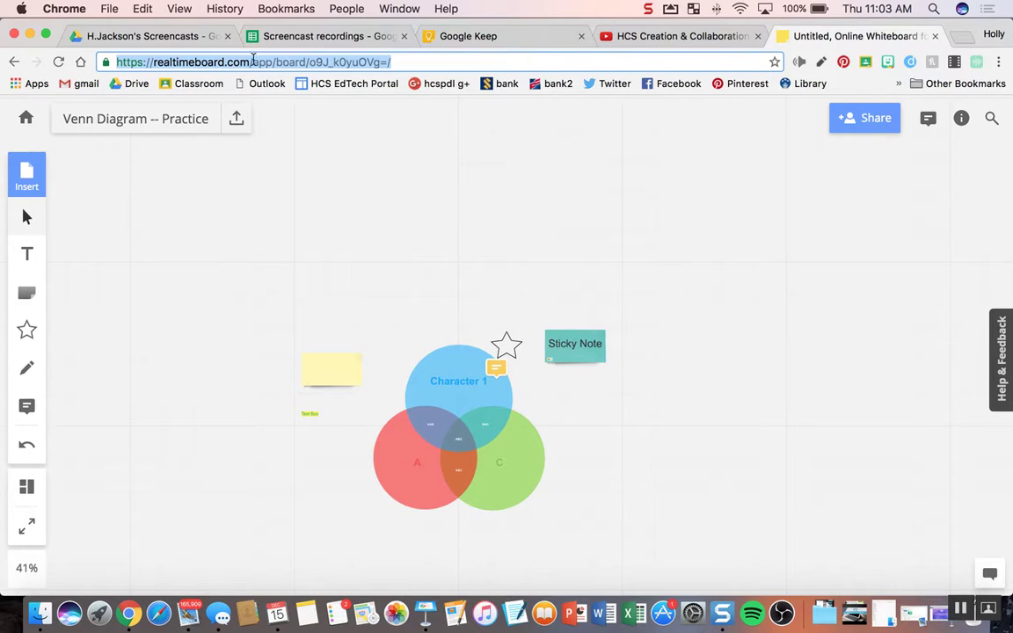
Review the board's export options, including saving to Google Drive, and its sharing settings
left_click(238, 123)
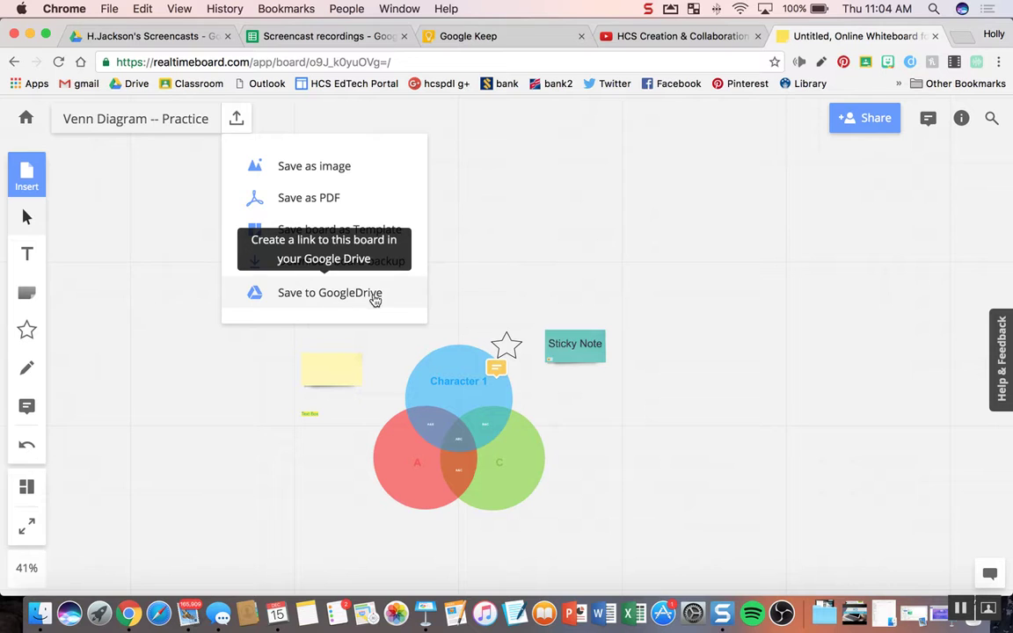
left_click(873, 125)
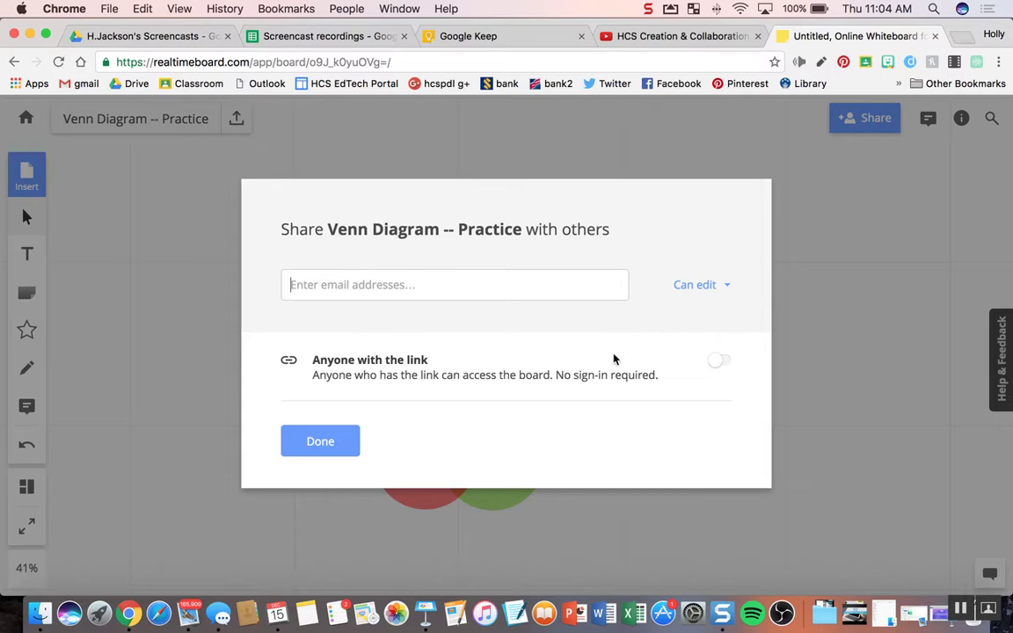
left_click(348, 451)
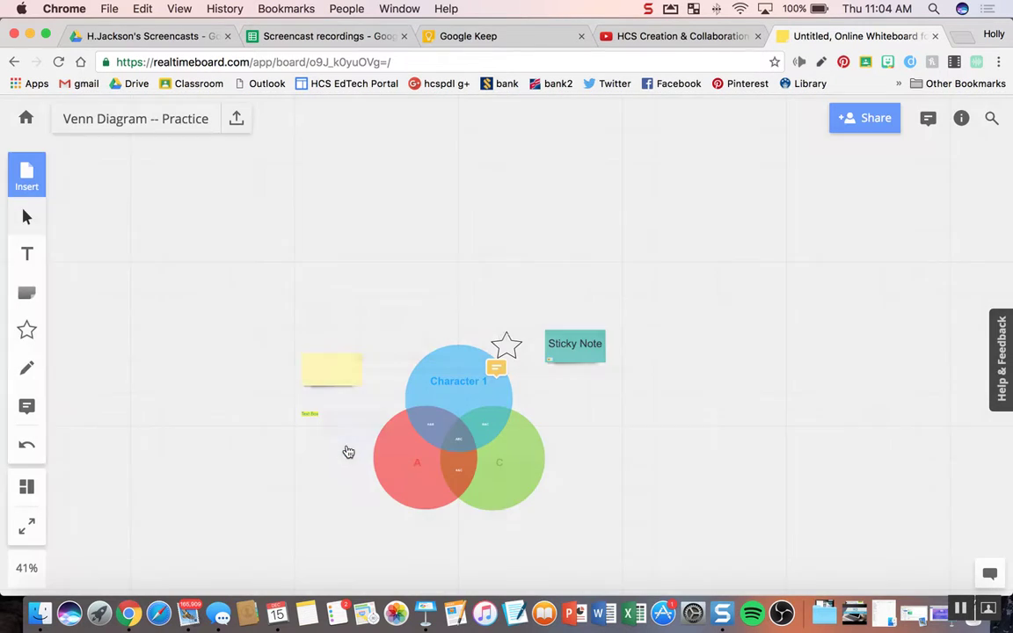
Search the board for "sticky", go to the matching sticky note, and return to the whole Venn diagram
left_click(990, 120)
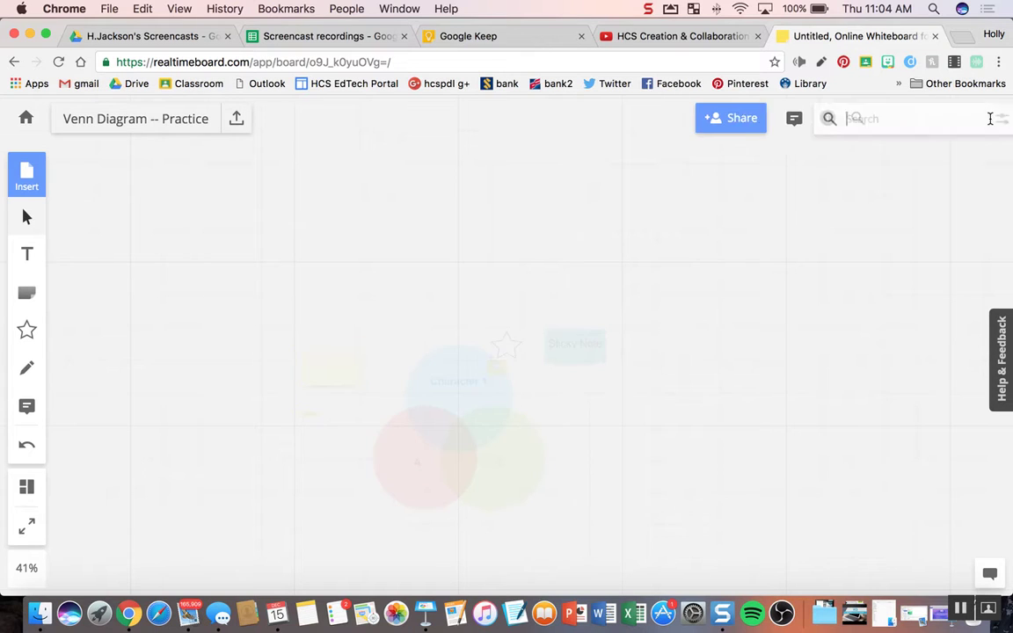
type("sticky")
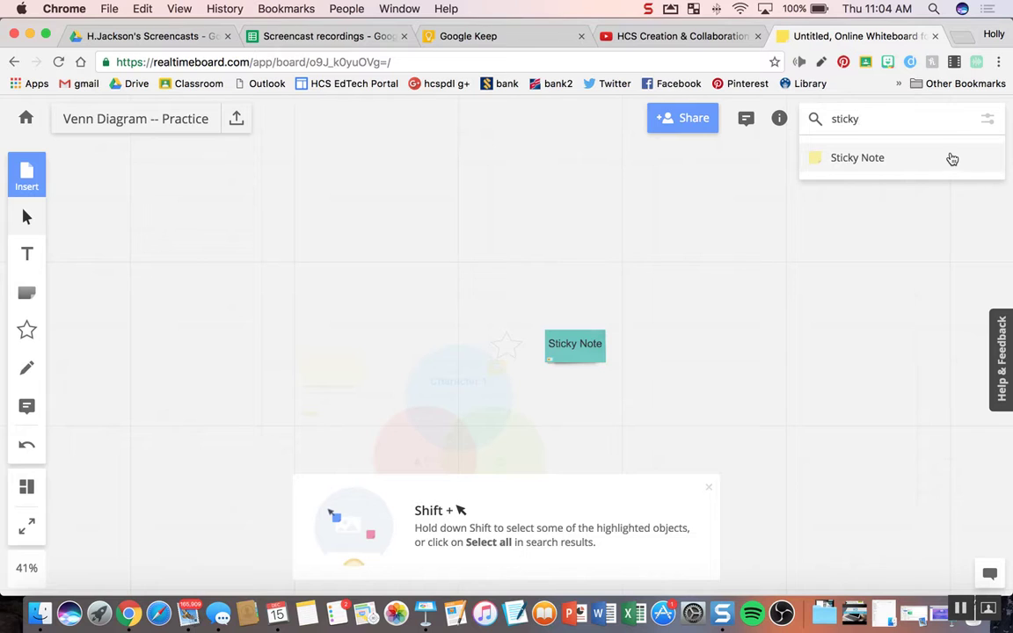
left_click(949, 158)
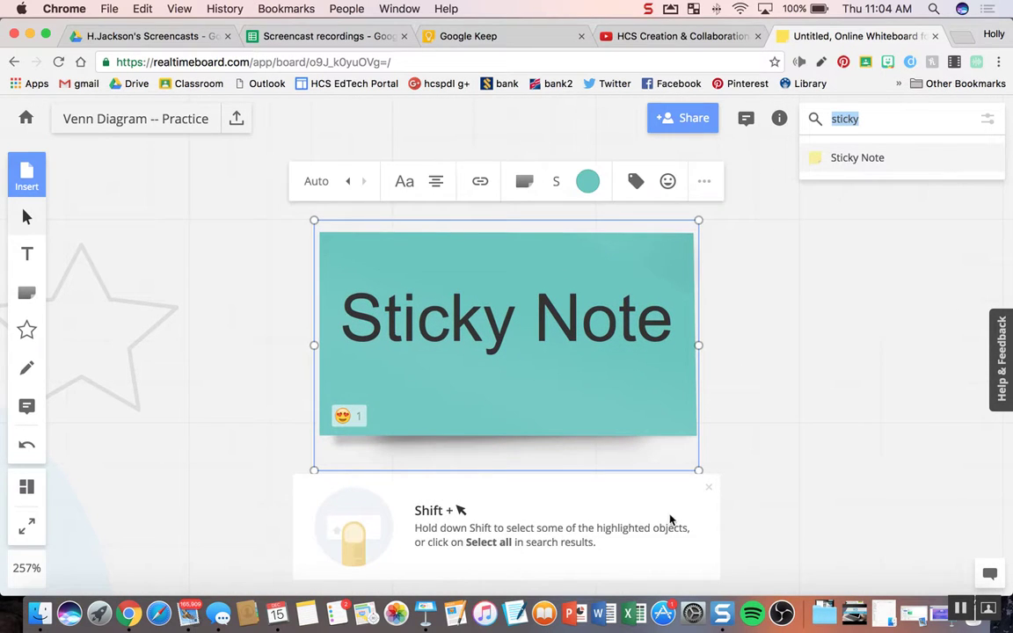
left_click(709, 488)
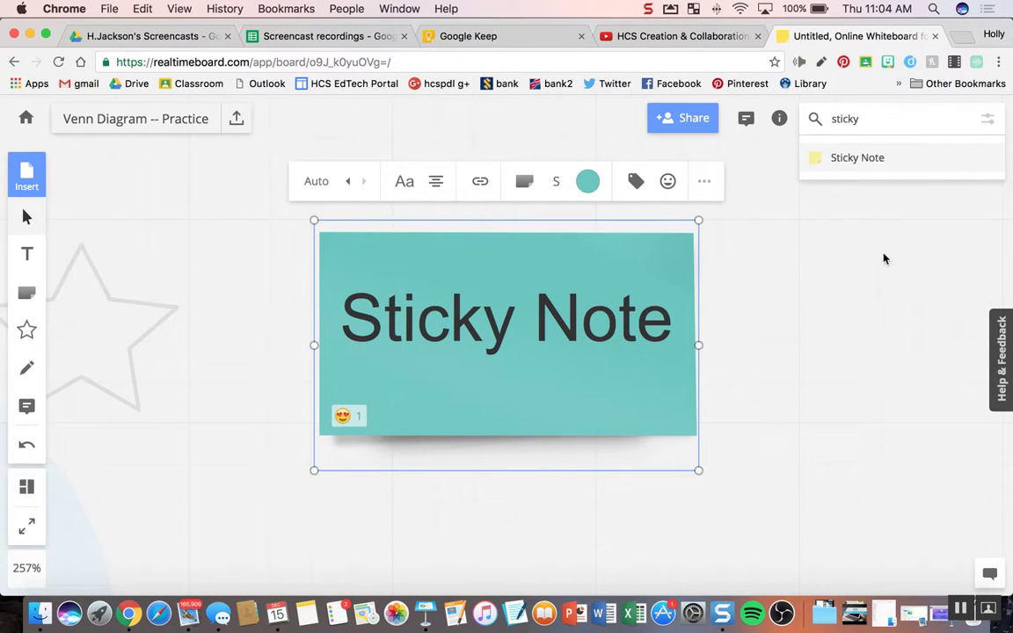
scroll(868, 231, "down", 8)
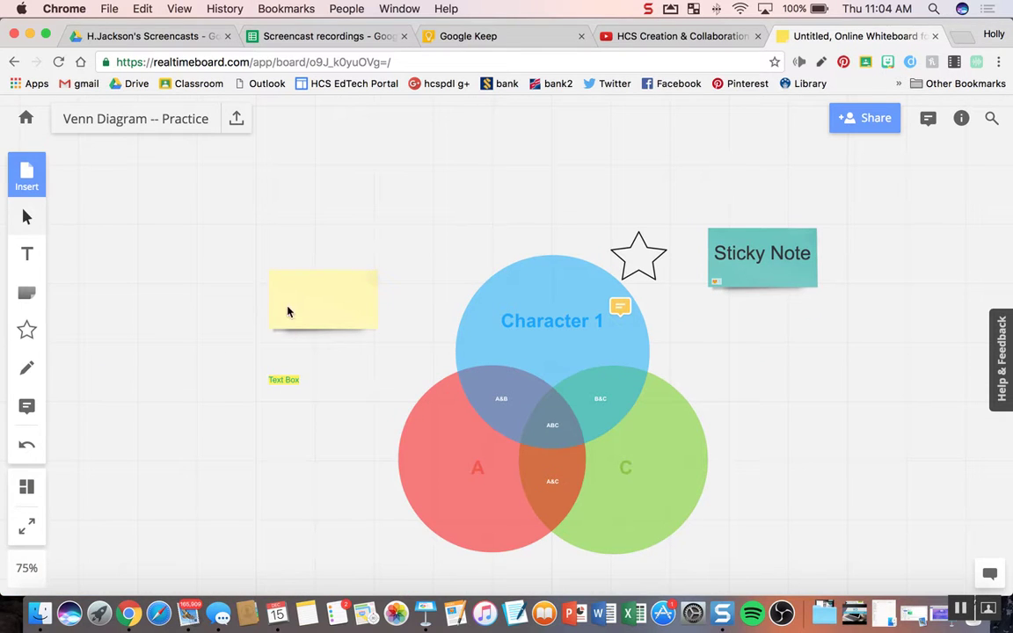
left_click_drag(104, 387, 46, 370)
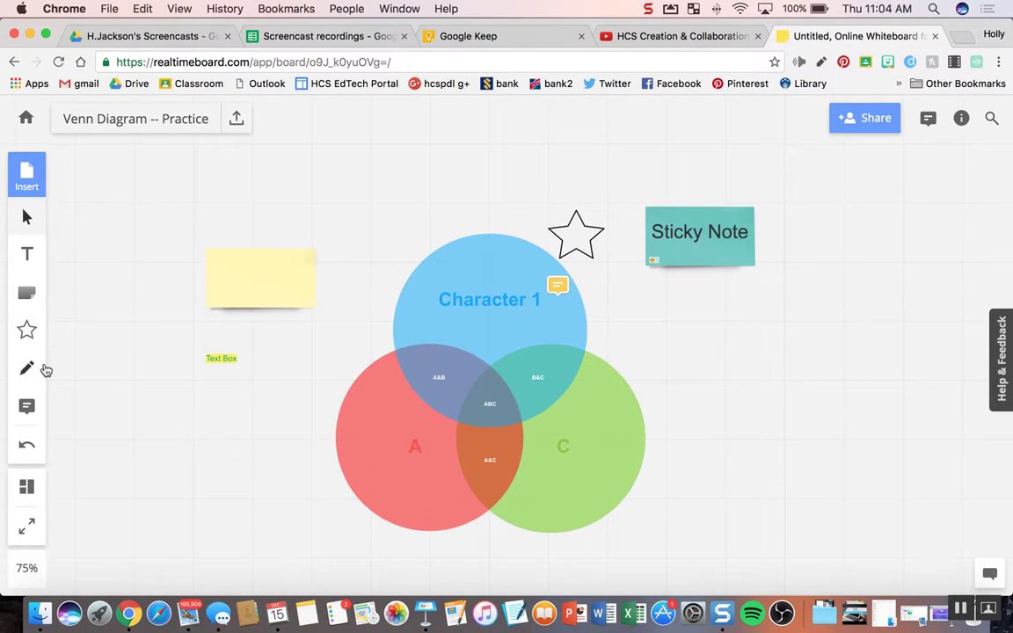
Switch to the mirrored iPad screen in AirServer and enlarge its window over the browser
left_click(670, 10)
left_click(670, 12)
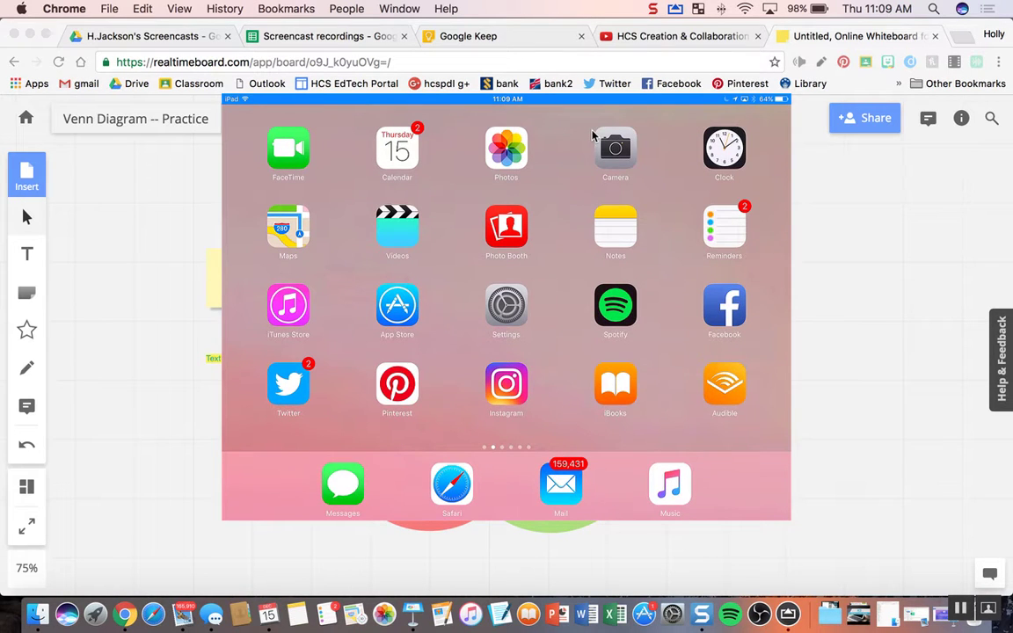
left_click(466, 102)
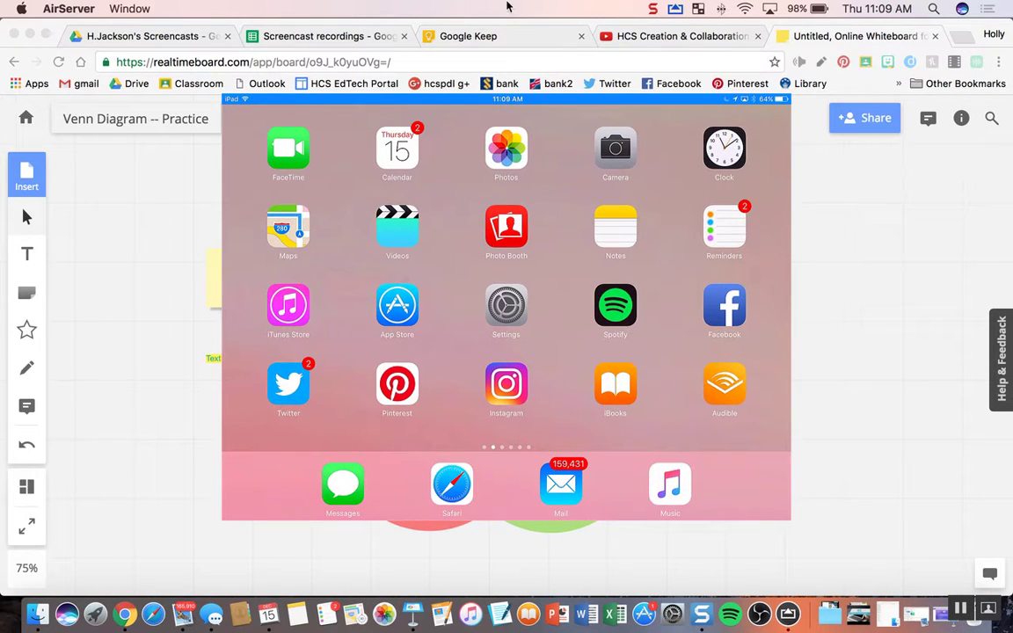
mouse_move(499, 103)
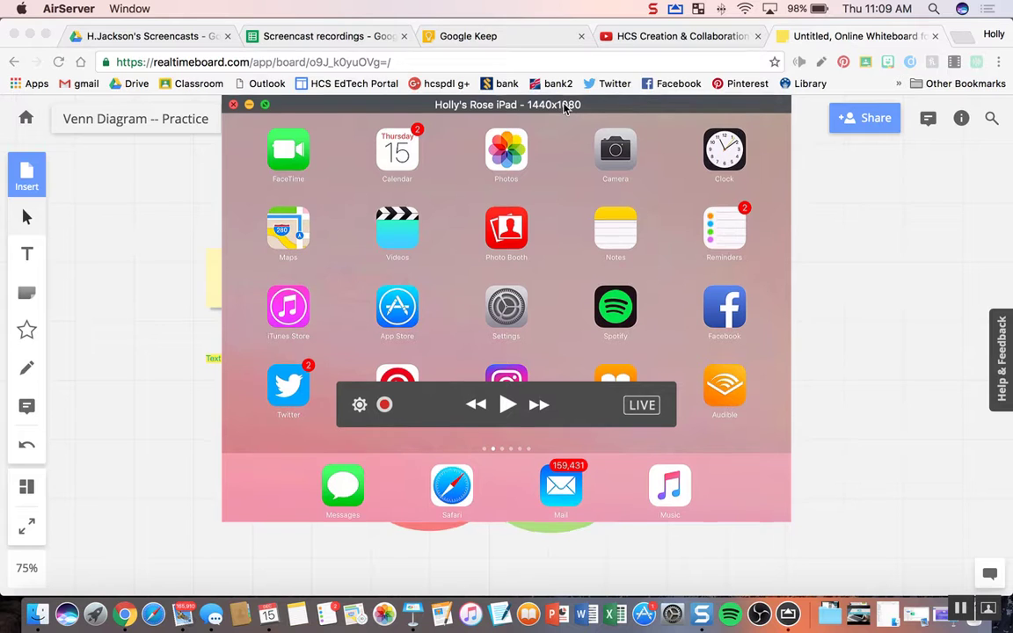
double_click(566, 106)
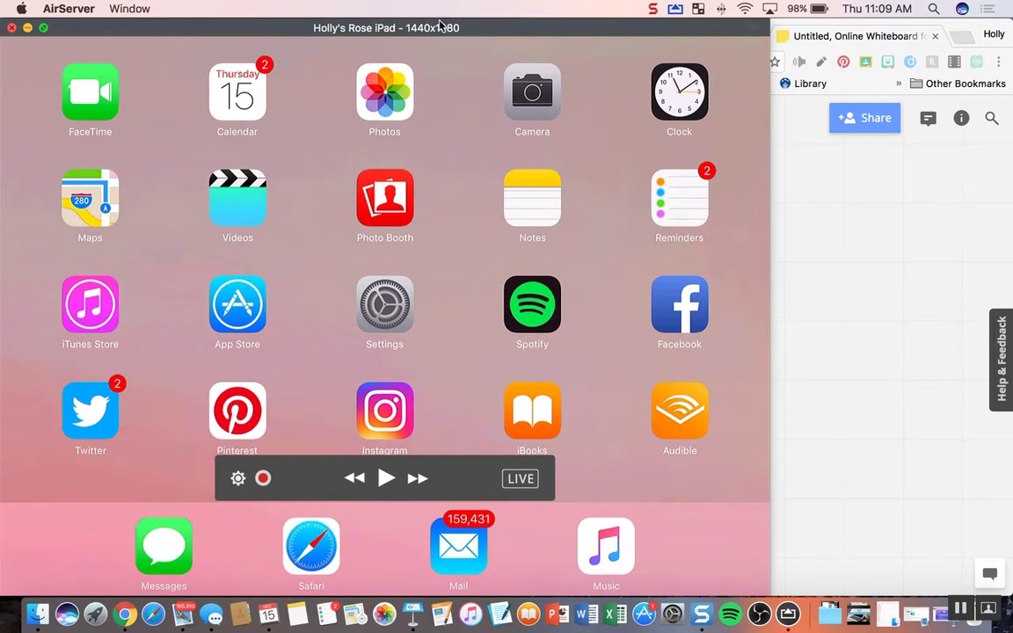
double_click(398, 26)
double_click(513, 19)
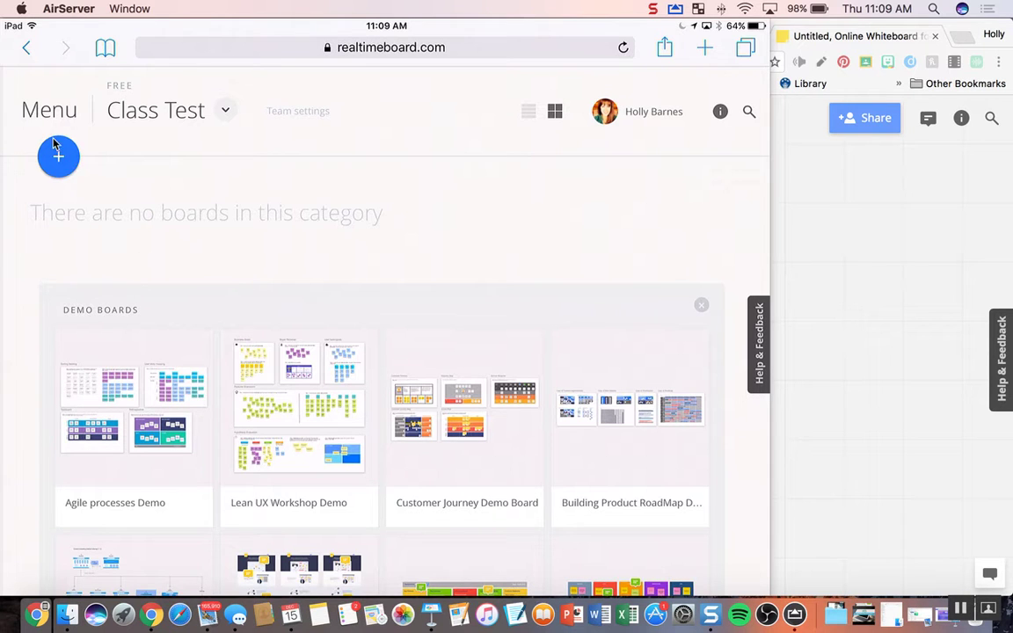
mouse_move(57, 156)
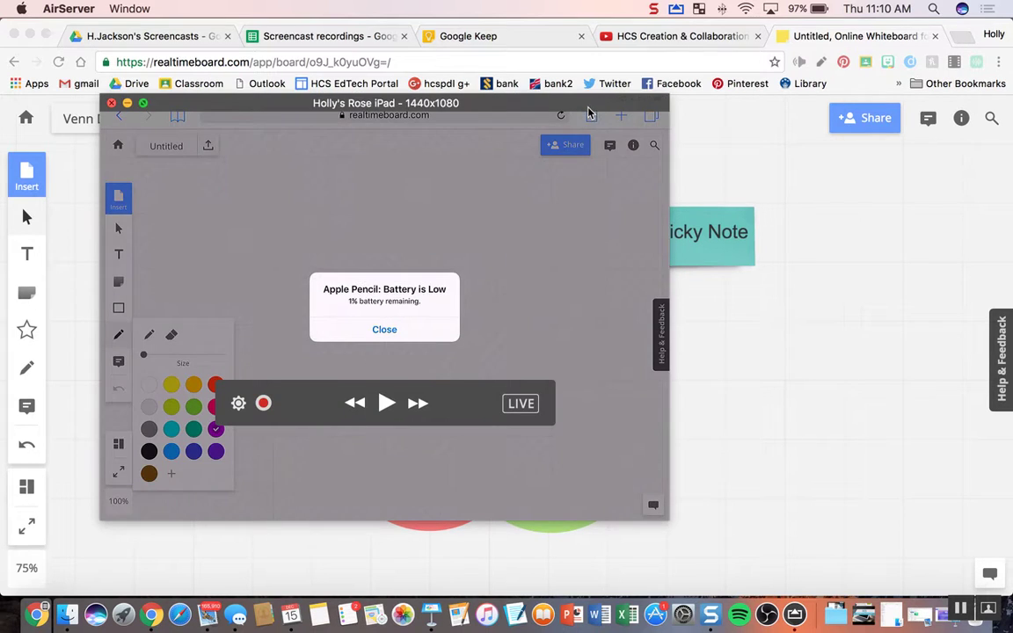
left_click_drag(587, 108, 594, 11)
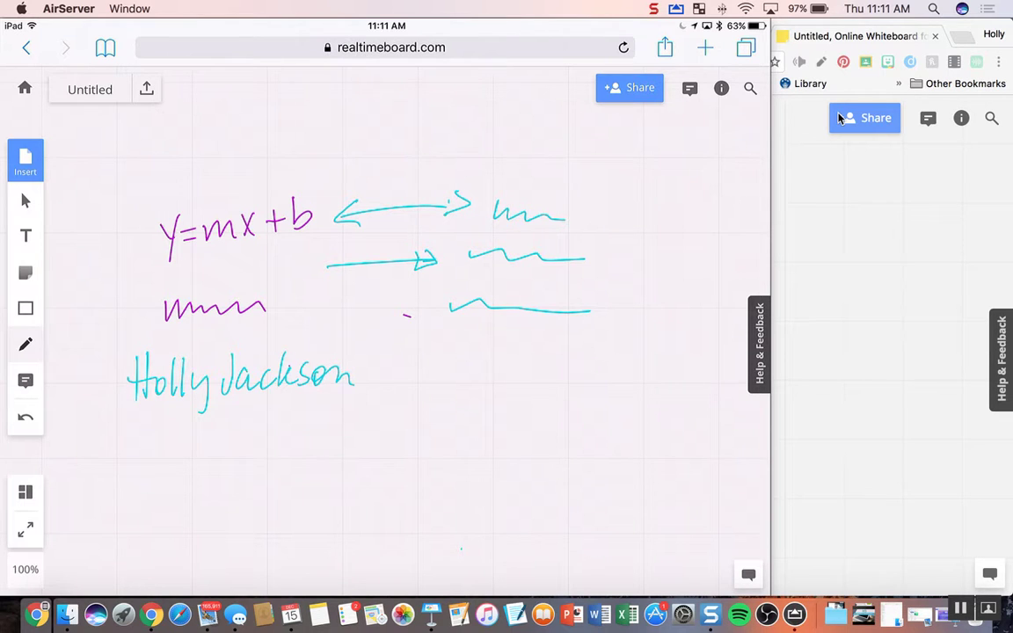
Handwrite "#HCSPDL" with the pen in purple on an empty area of the untitled iPad board
scroll(387, 334, "down", 10)
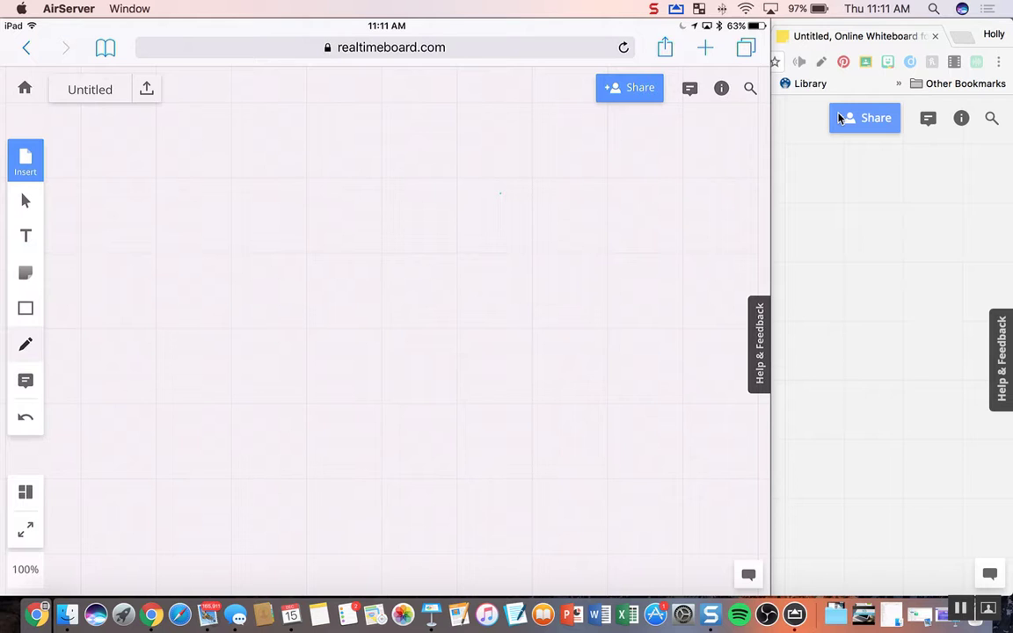
left_click(26, 344)
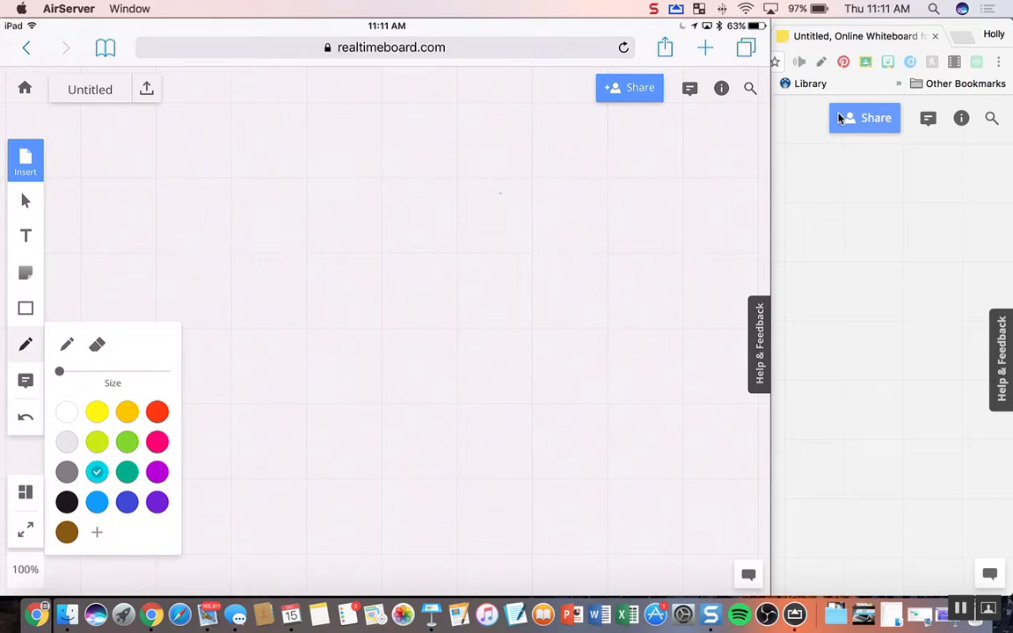
left_click(156, 473)
left_click(331, 427)
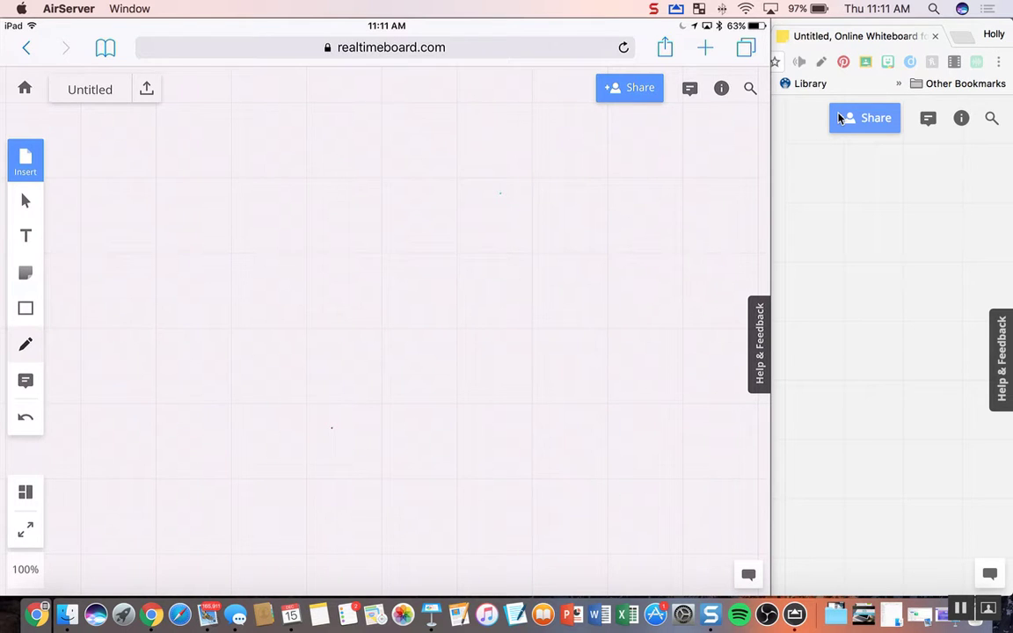
mouse_move(168, 201)
left_mouse_down()
mouse_move(167, 248)
mouse_move(182, 245)
left_mouse_up()
mouse_move(157, 223)
left_mouse_down()
mouse_move(190, 214)
mouse_move(207, 242)
left_mouse_up()
mouse_move(222, 191)
left_mouse_down()
mouse_move(221, 242)
mouse_move(223, 216)
left_mouse_up()
mouse_move(249, 207)
left_mouse_down()
mouse_move(245, 234)
mouse_move(260, 230)
mouse_move(279, 191)
mouse_move(283, 236)
left_mouse_up()
mouse_move(285, 197)
left_mouse_down()
mouse_move(287, 217)
mouse_move(308, 231)
left_mouse_up()
mouse_move(338, 197)
left_mouse_down()
mouse_move(337, 229)
mouse_move(361, 226)
left_mouse_up()
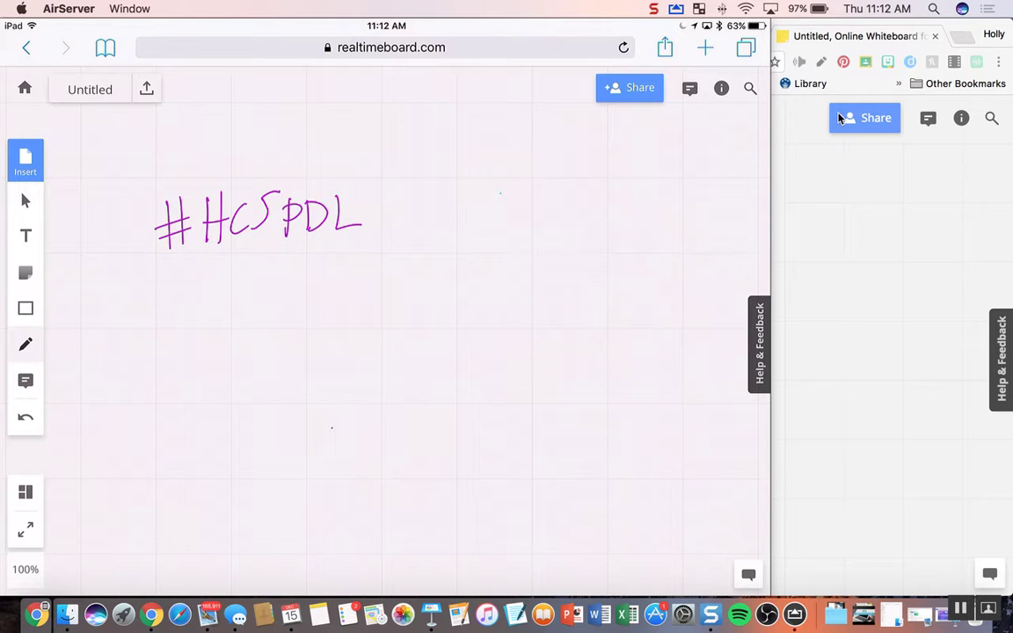
Handwrite "- twitter" in purple after the #HCSPDL hashtag
mouse_move(416, 189)
left_mouse_down()
mouse_move(413, 231)
mouse_move(426, 202)
left_mouse_up()
mouse_move(426, 208)
left_mouse_down()
mouse_move(447, 207)
mouse_move(451, 230)
left_mouse_up()
left_click_drag(462, 189, 461, 231)
mouse_move(475, 189)
left_mouse_down()
mouse_move(474, 230)
mouse_move(483, 205)
left_mouse_up()
mouse_move(486, 218)
left_mouse_down()
mouse_move(502, 228)
mouse_move(526, 211)
left_mouse_up()
left_click(463, 183)
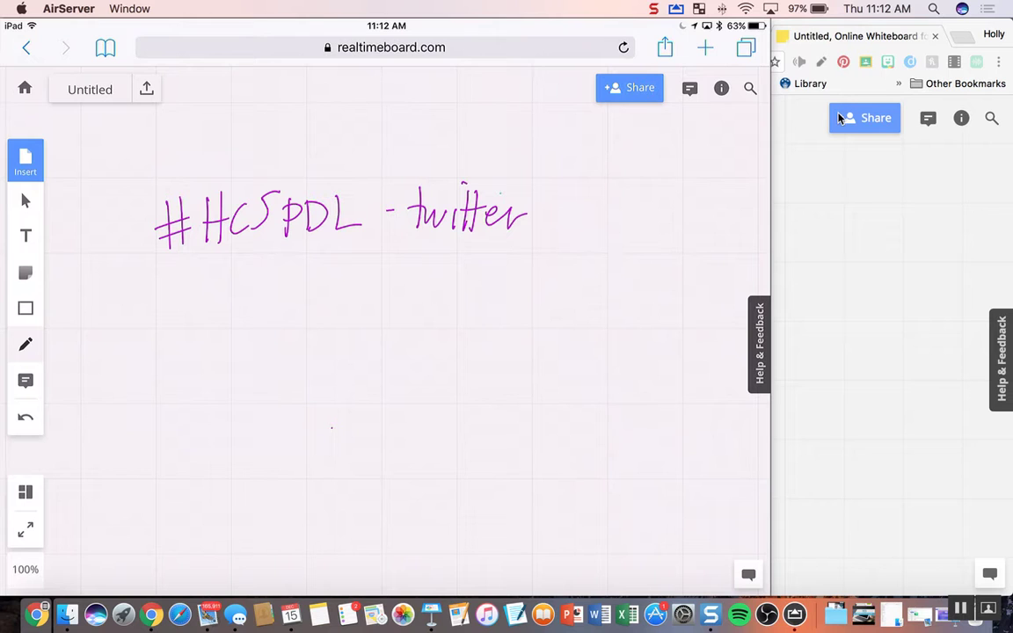
Handwrite the presenter's Twitter handle in purple on a line below the hashtag
mouse_move(183, 294)
left_mouse_down()
mouse_move(163, 303)
mouse_move(189, 286)
mouse_move(232, 309)
mouse_move(263, 307)
mouse_move(266, 323)
left_mouse_up()
mouse_move(299, 289)
left_mouse_down()
mouse_move(287, 301)
mouse_move(322, 305)
mouse_move(307, 305)
left_mouse_up()
left_click_drag(342, 286, 331, 304)
mouse_move(352, 284)
left_mouse_down()
mouse_move(353, 303)
mouse_move(369, 305)
left_mouse_up()
mouse_move(375, 305)
left_mouse_down()
mouse_move(382, 290)
mouse_move(393, 305)
left_mouse_up()
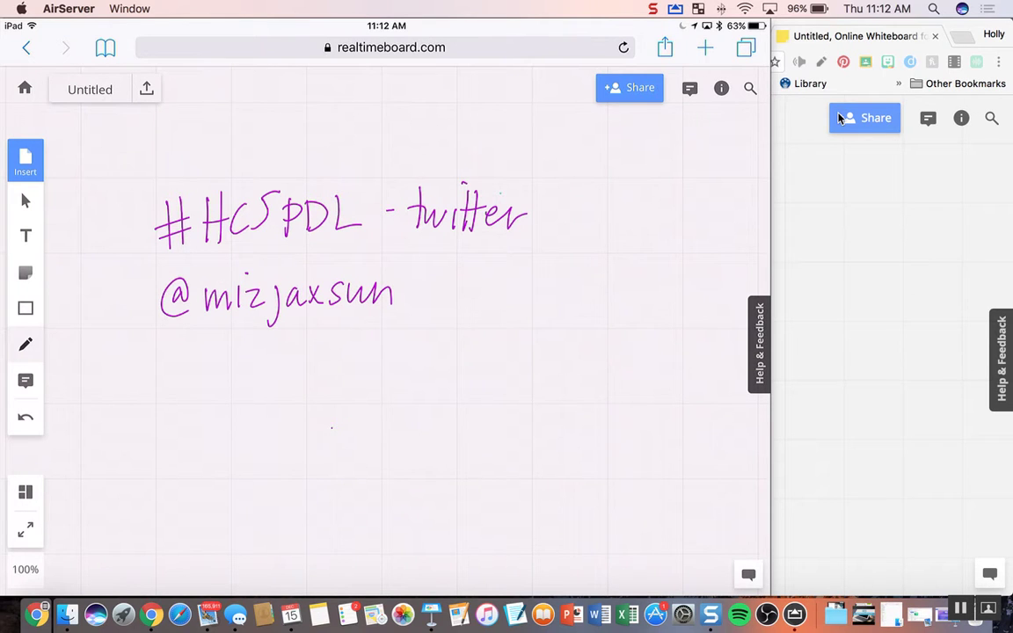
Draw three upward-pointing purple arrows above the hashtag line
mouse_move(365, 150)
left_mouse_down()
mouse_move(396, 77)
mouse_move(400, 95)
mouse_move(469, 130)
mouse_move(453, 84)
left_mouse_up()
left_click_drag(287, 129, 345, 78)
left_click_drag(301, 85, 344, 101)
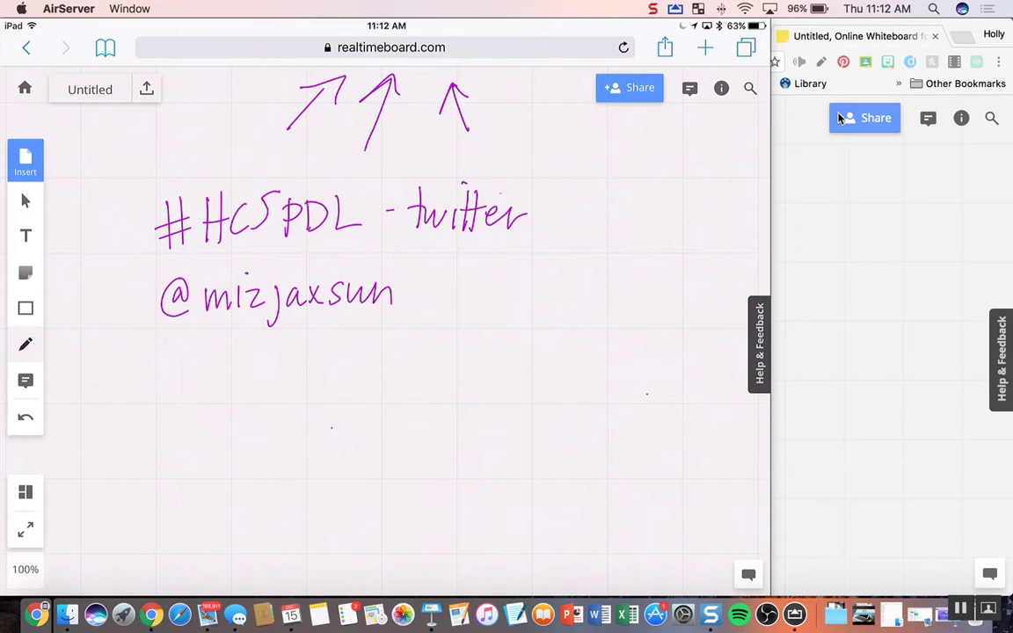